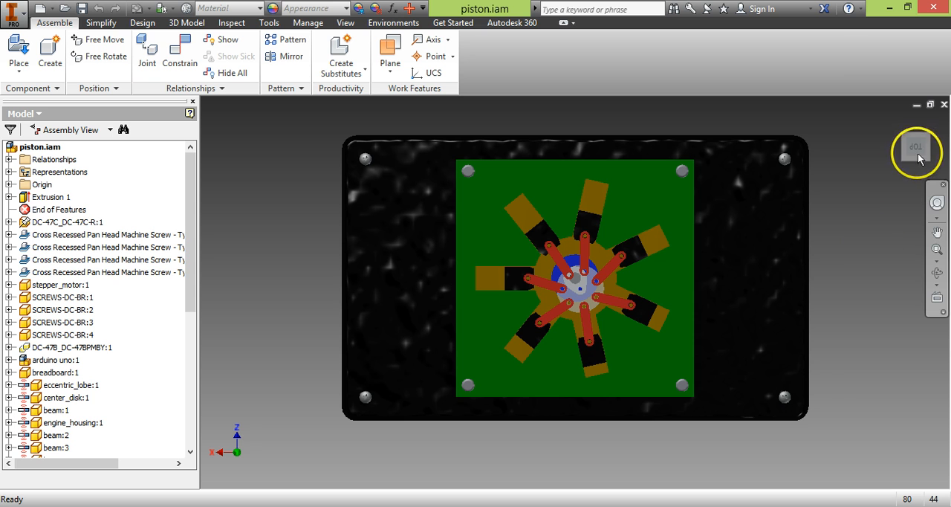
- Move the center disk of the piston assembly to examine how the beams and pistons travel with it
mouse_move(917, 154)
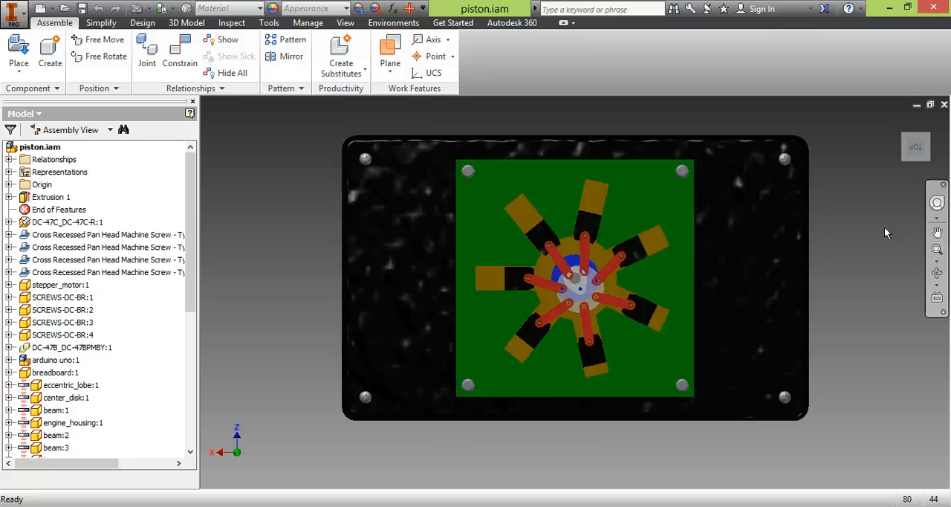
scroll(855, 290, "up", 3)
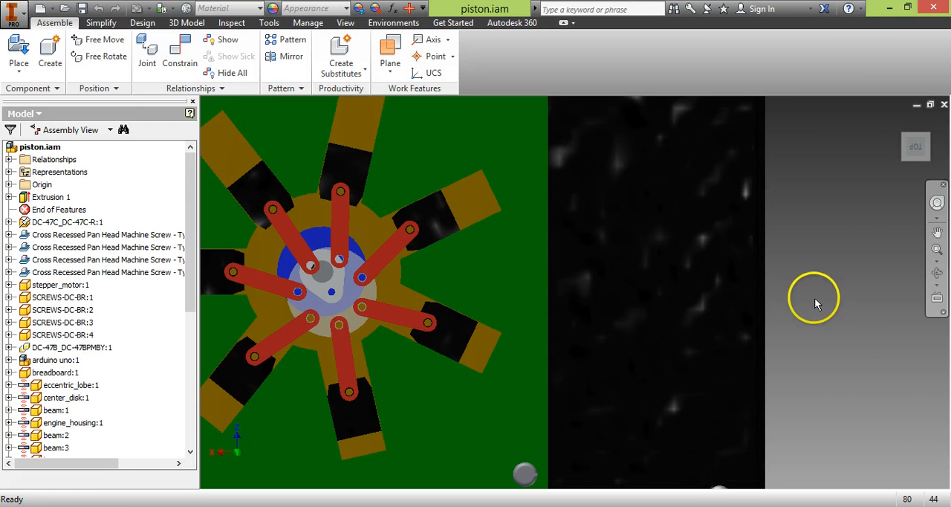
middle_click_drag(634, 293, 810, 304)
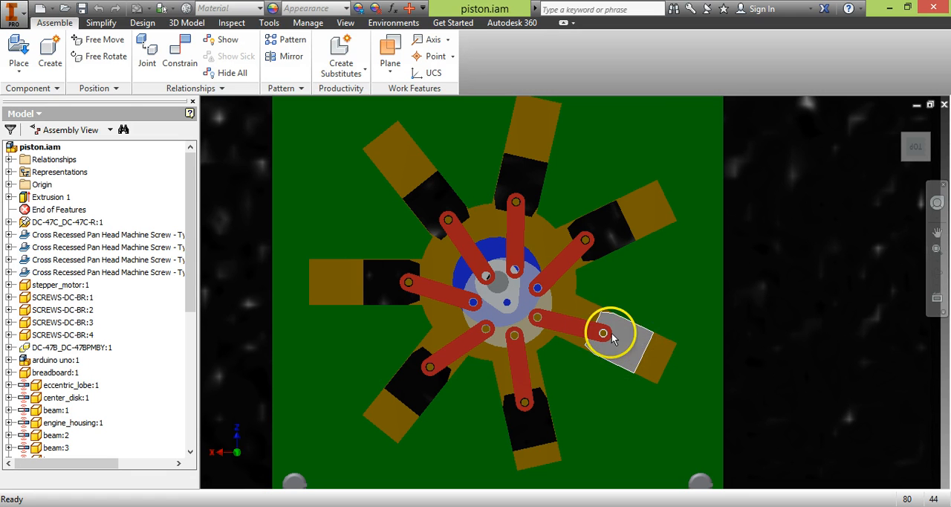
left_click(570, 332)
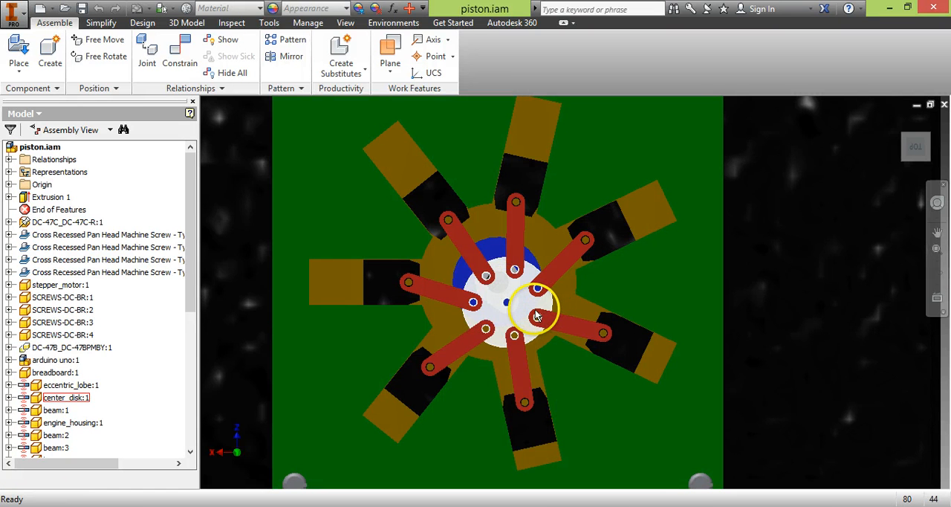
left_click_drag(514, 318, 515, 320)
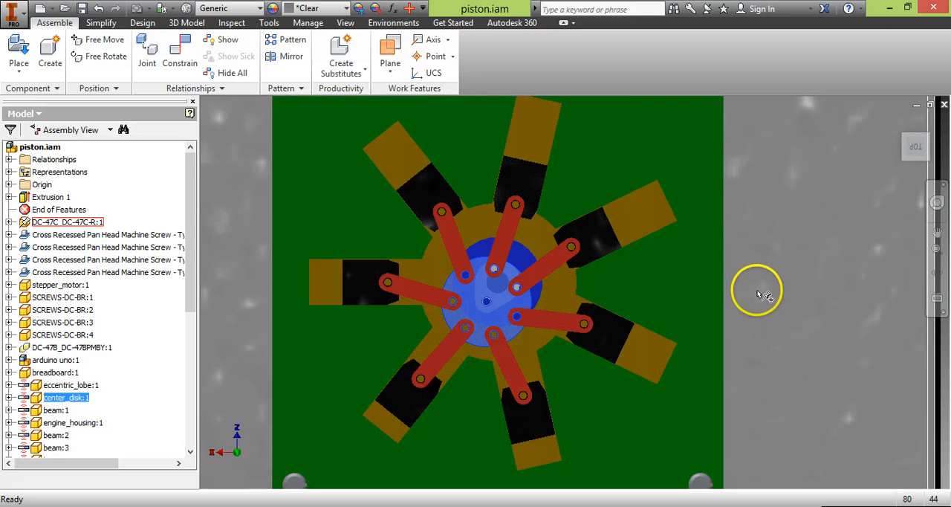
scroll(761, 295, "up", 3)
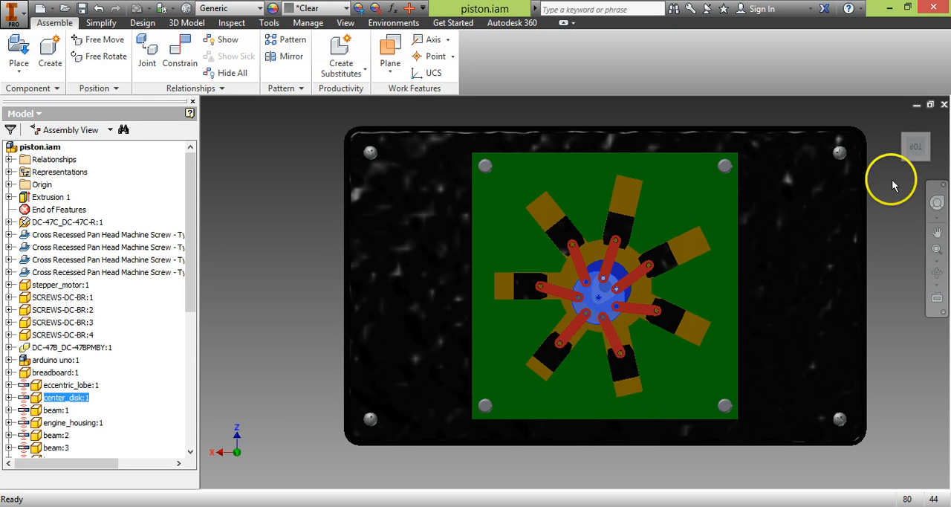
left_click(287, 435)
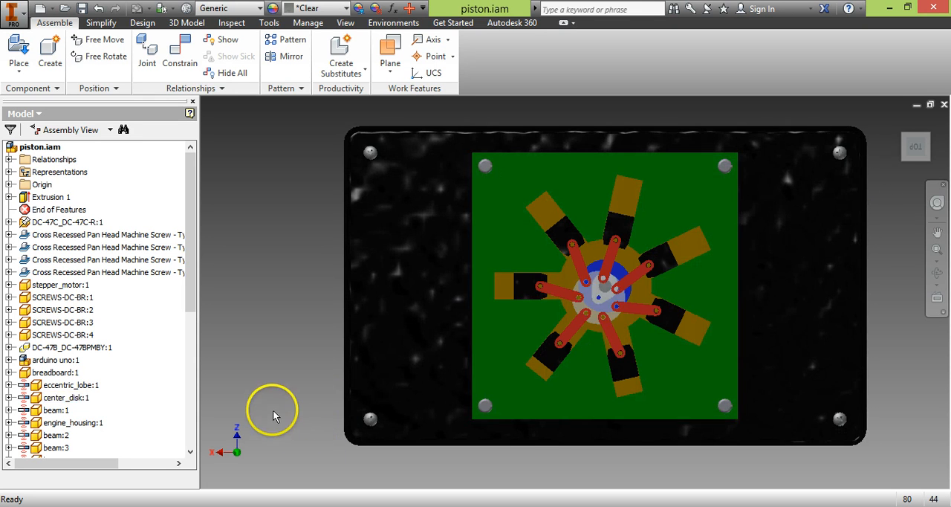
- Minimize the piston assembly and create a new metric part from the Standard (mm).ipt template in a maximized window
left_click(916, 105)
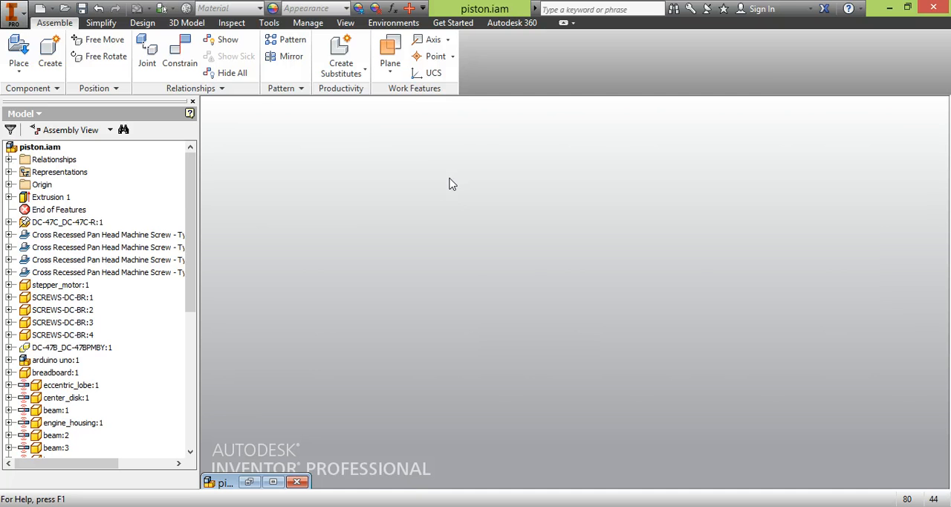
key("ctrl+n")
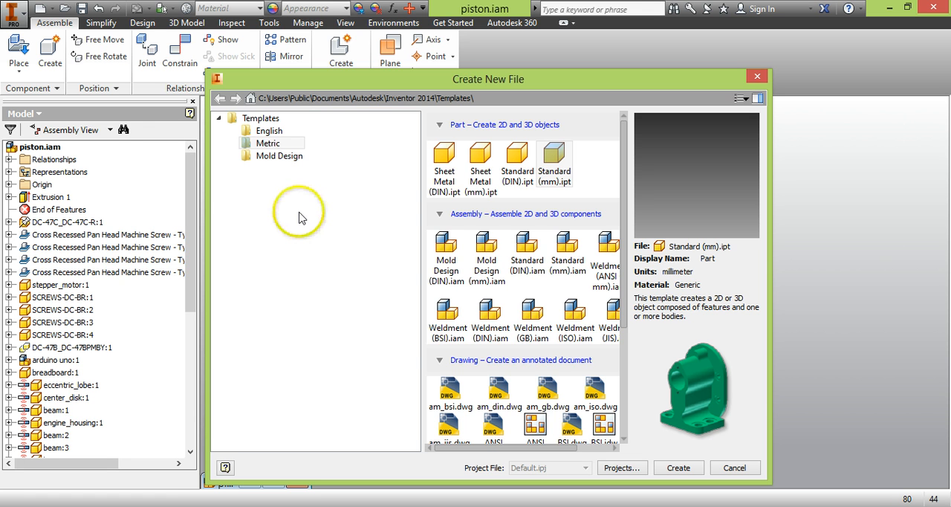
left_click(278, 136)
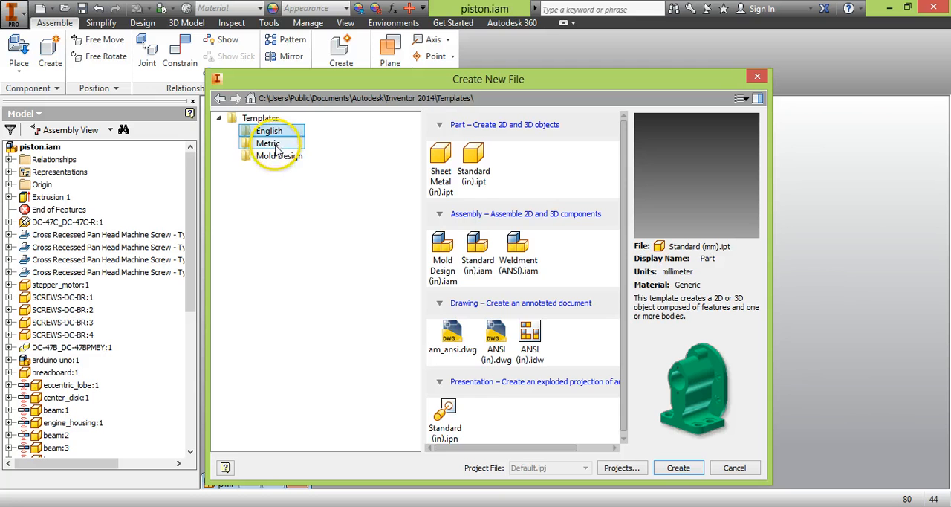
left_click(269, 144)
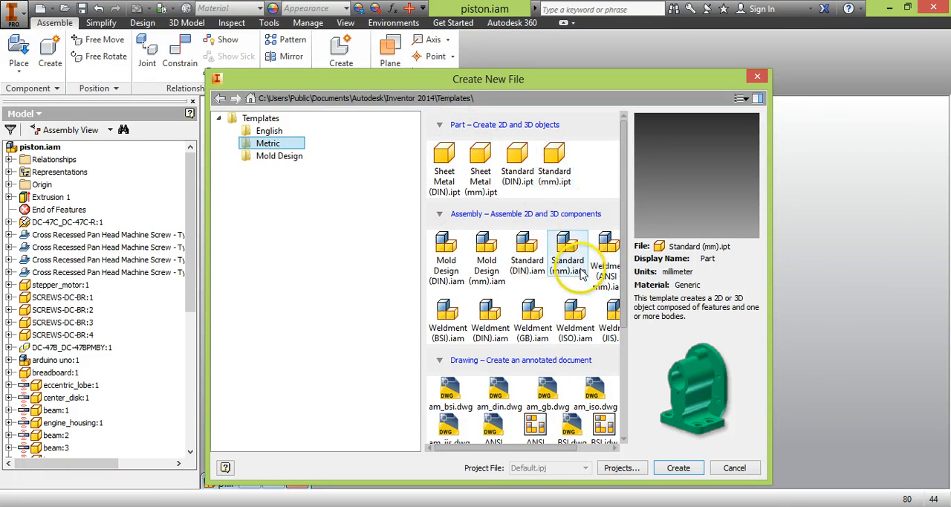
left_click(577, 169)
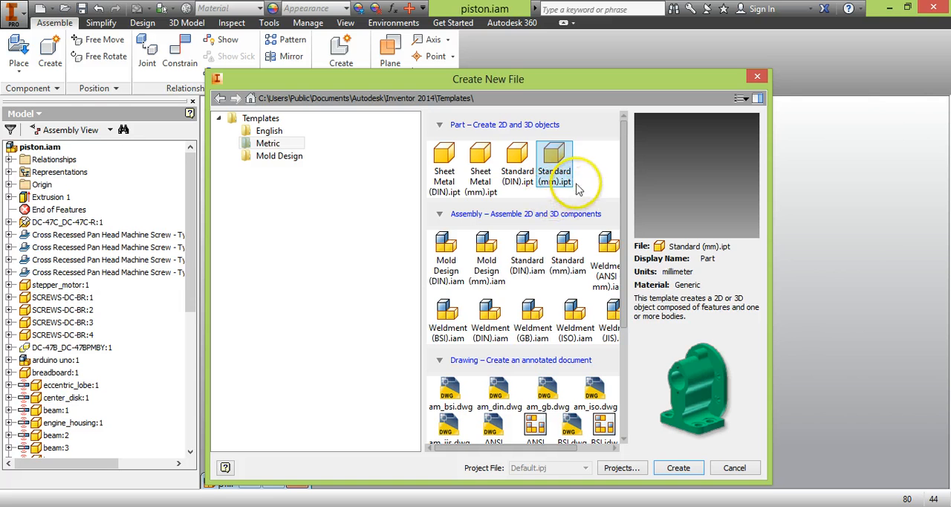
left_click(697, 468)
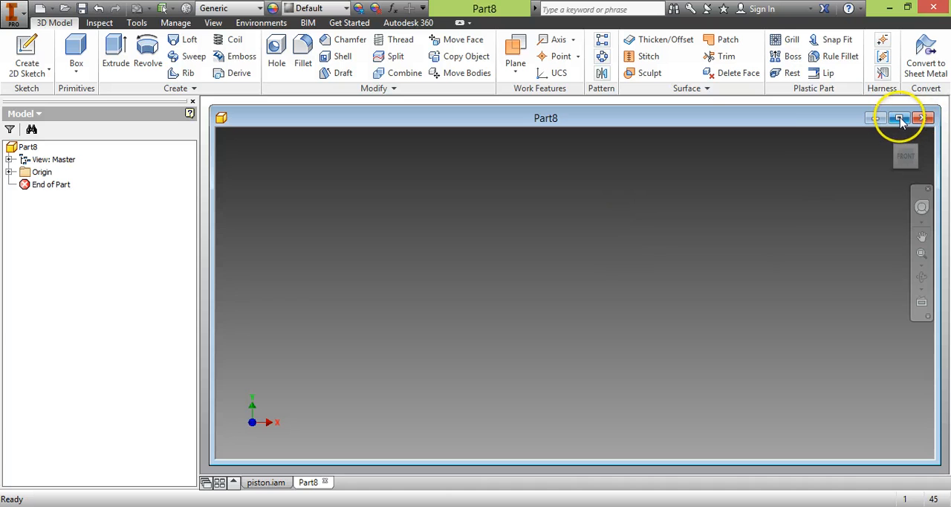
left_click(914, 106)
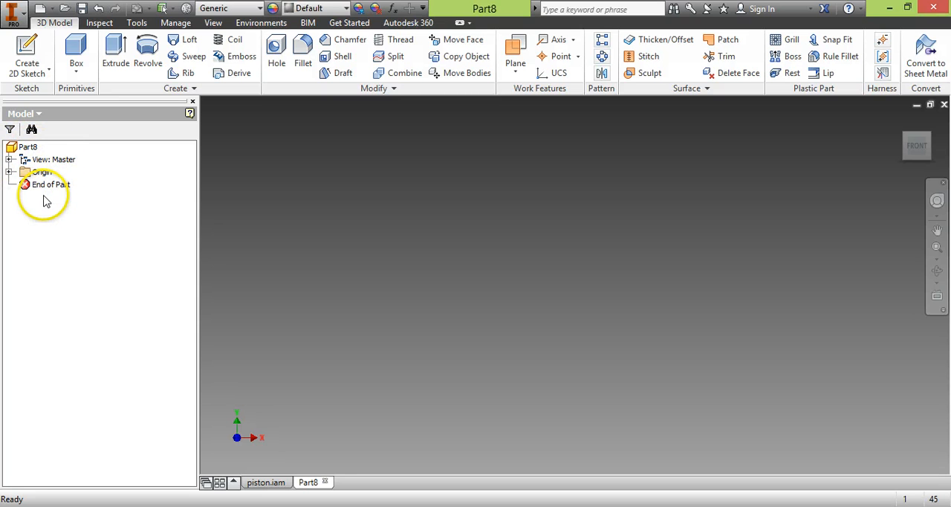
- Start a new 2D sketch on the part's XY origin plane
left_click(9, 173)
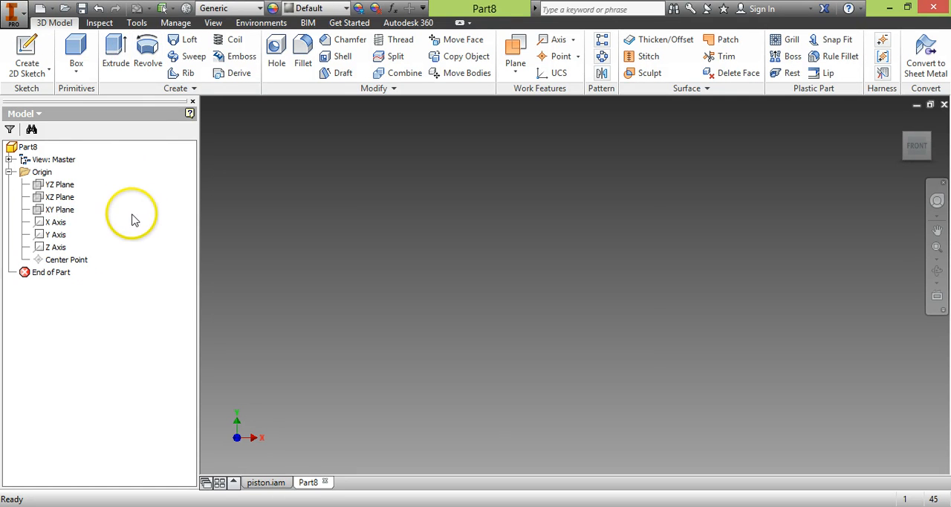
left_click(59, 211)
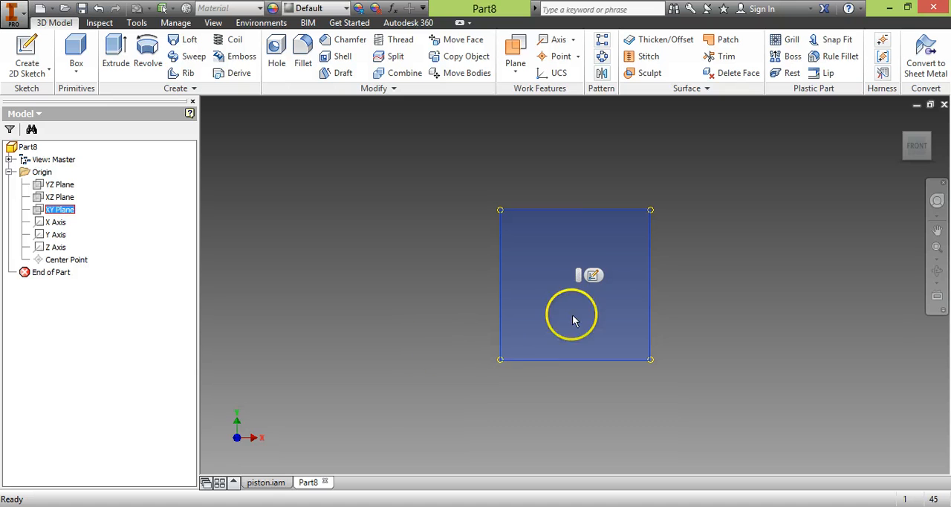
left_click(593, 276)
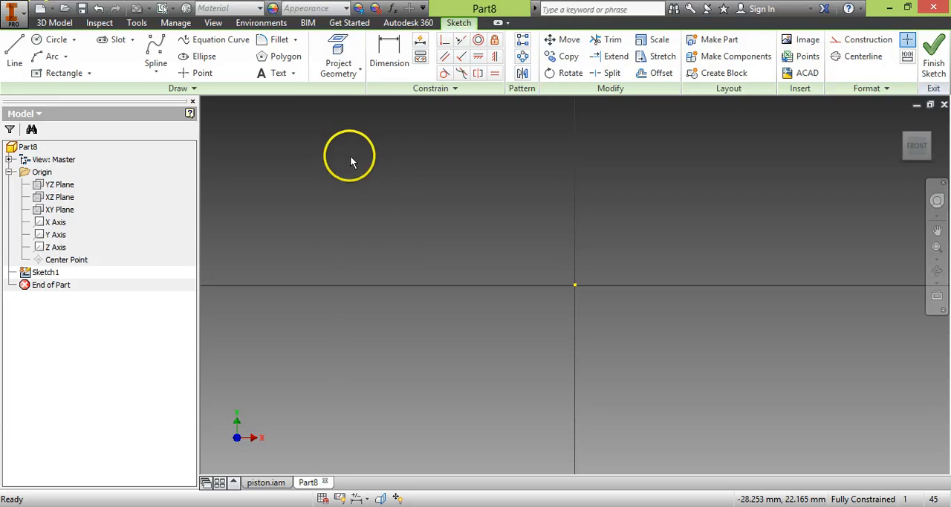
left_click(489, 191)
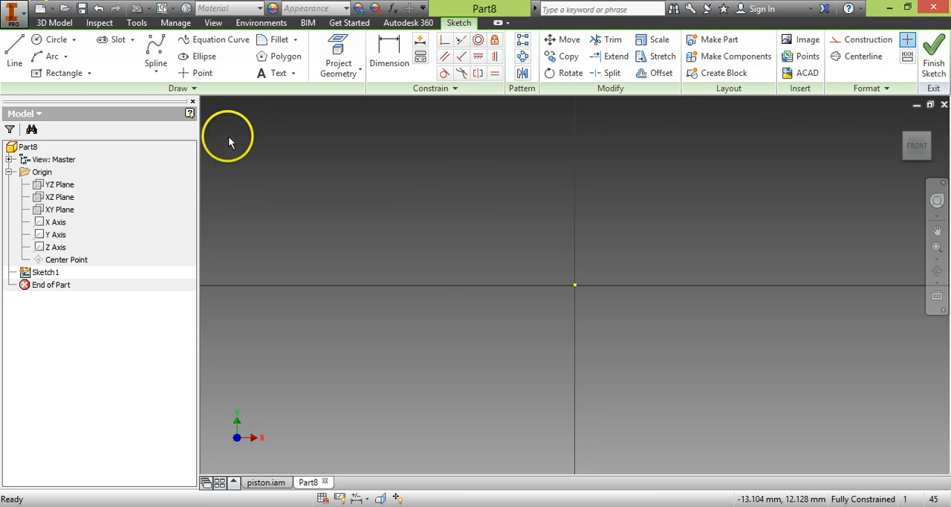
left_click(39, 46)
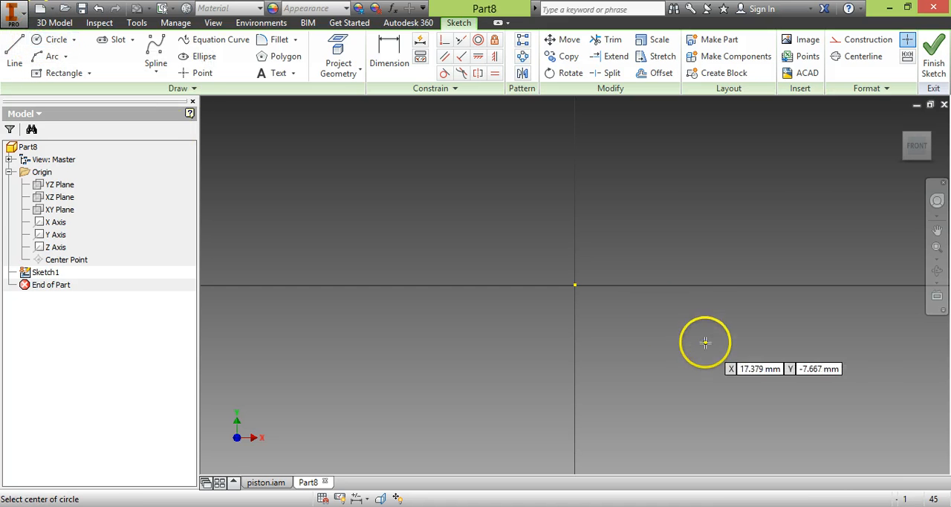
left_click(61, 43)
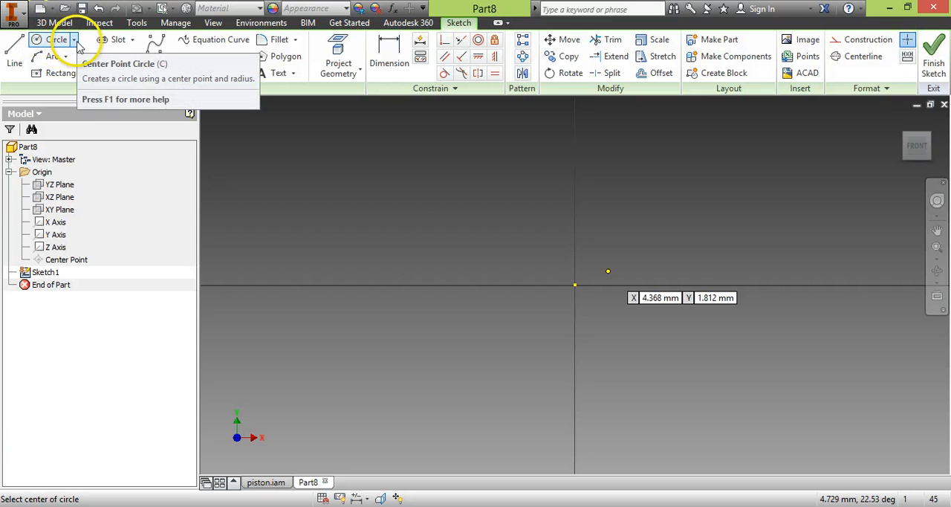
left_click(76, 43)
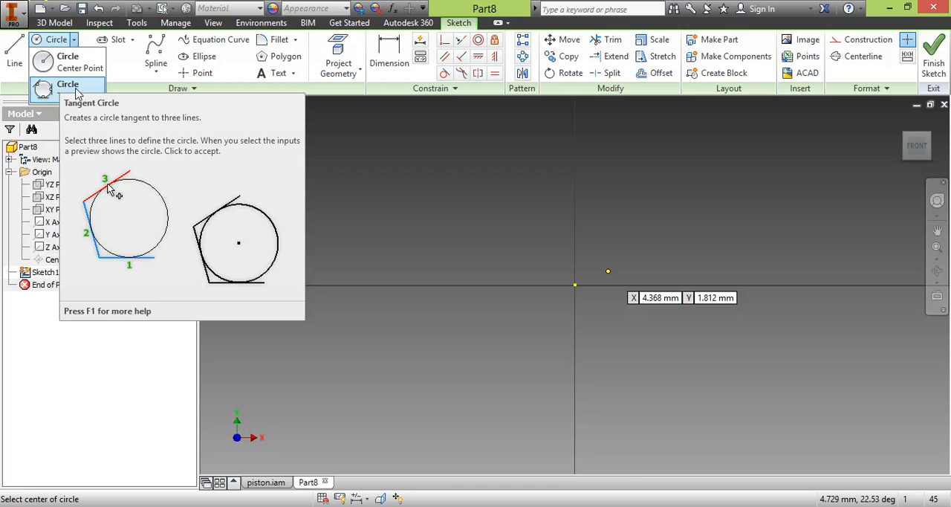
left_click(73, 40)
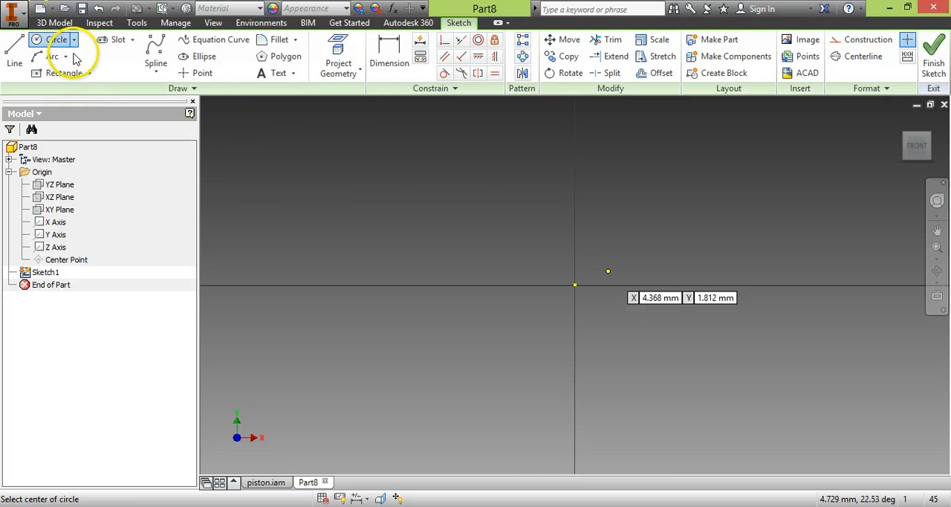
left_click(66, 57)
left_click(66, 57)
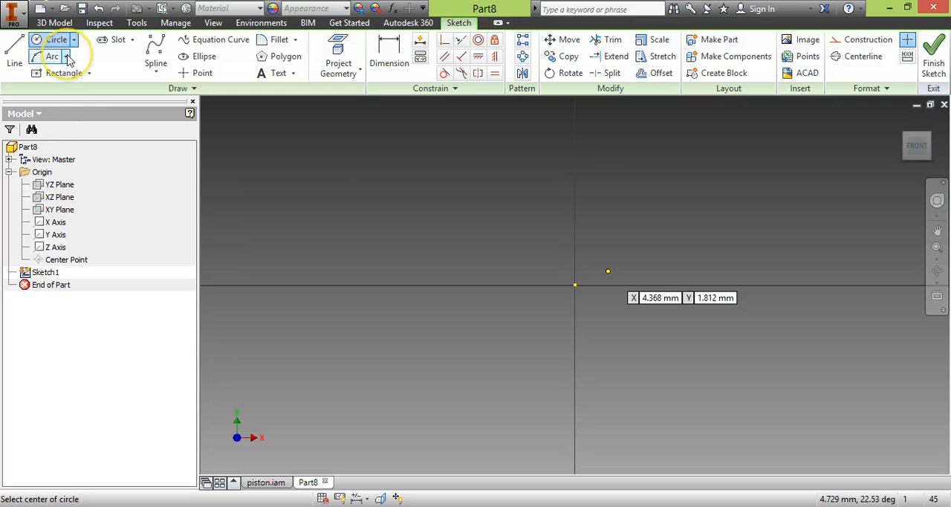
left_click(90, 73)
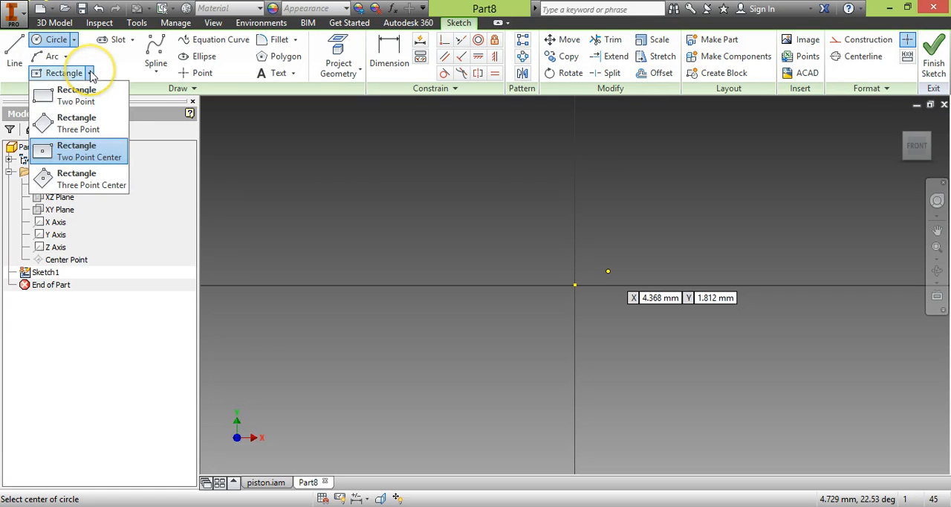
left_click(90, 74)
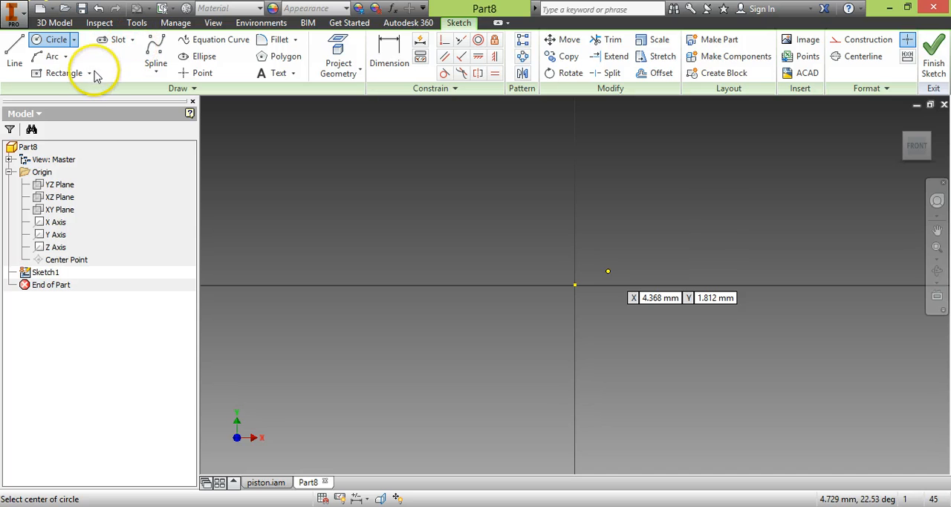
left_click(90, 74)
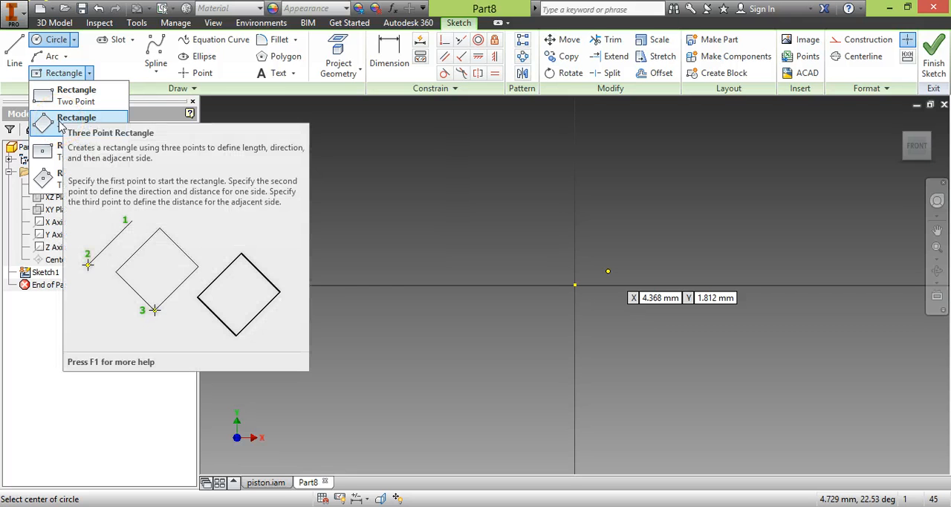
left_click(90, 73)
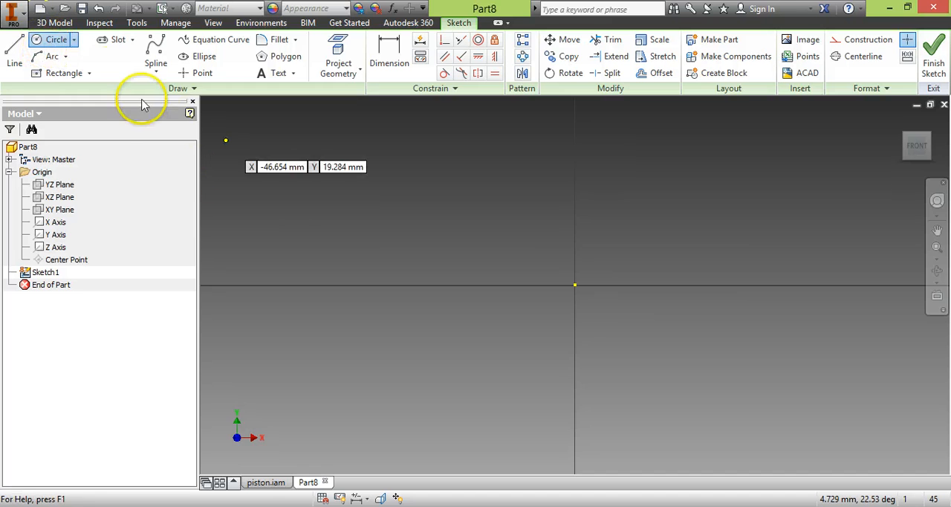
- Draw a center-point circle with a diameter of 1.6 mm centred on the sketch origin
left_click(56, 40)
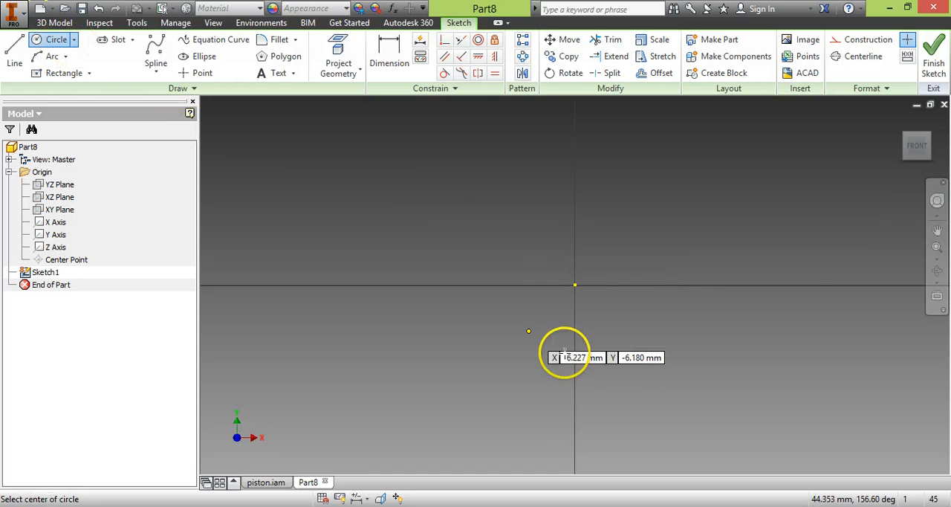
left_click(576, 285)
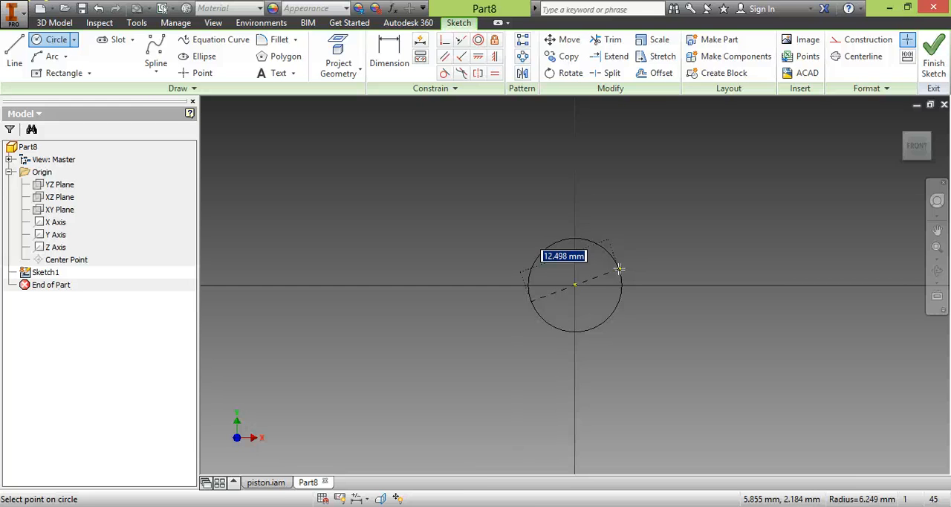
type("1")
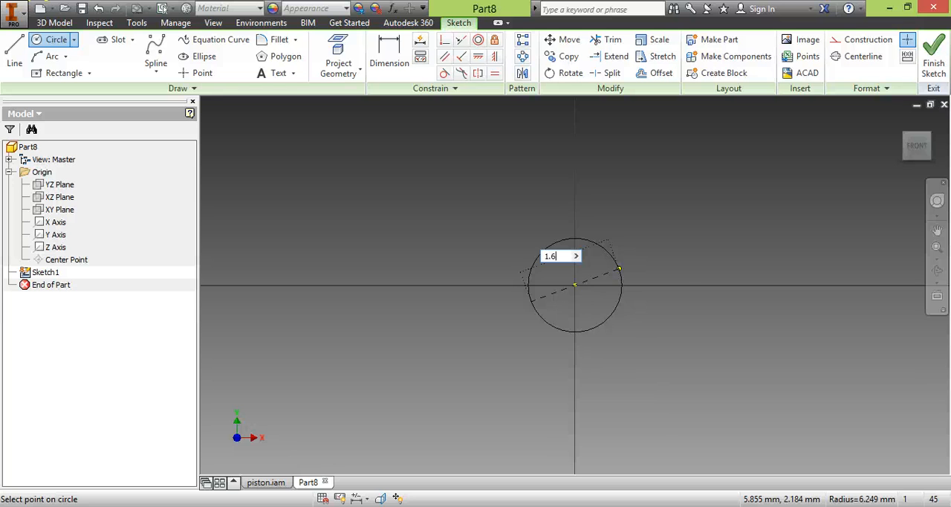
type(".6")
key("Return")
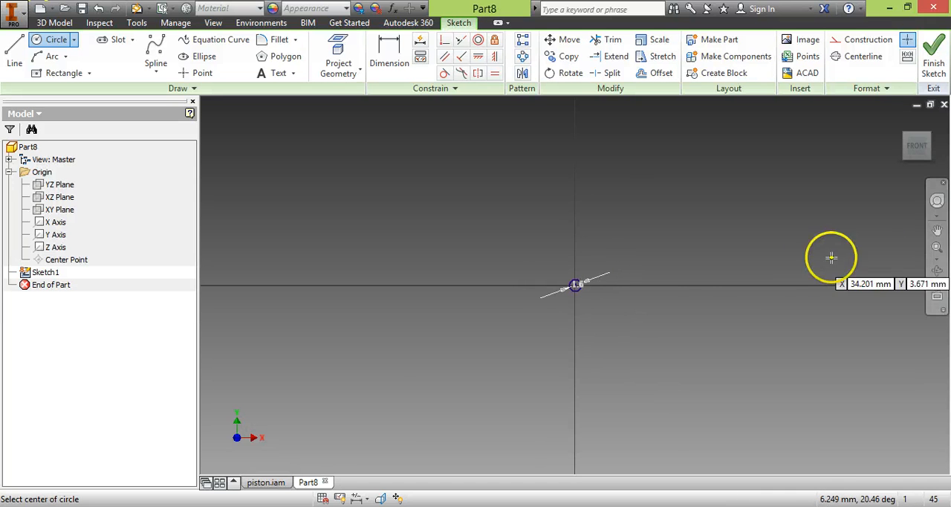
scroll(584, 274, "up", 8)
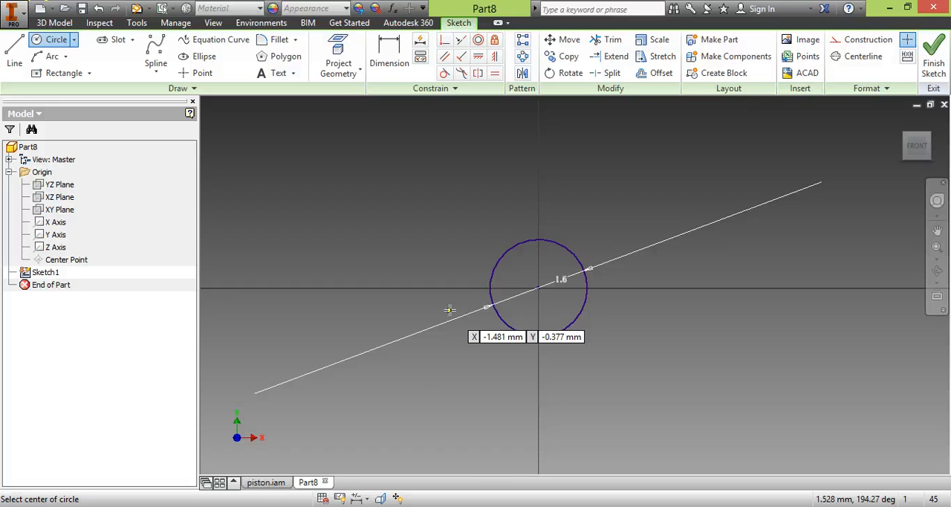
scroll(451, 311, "up", 4)
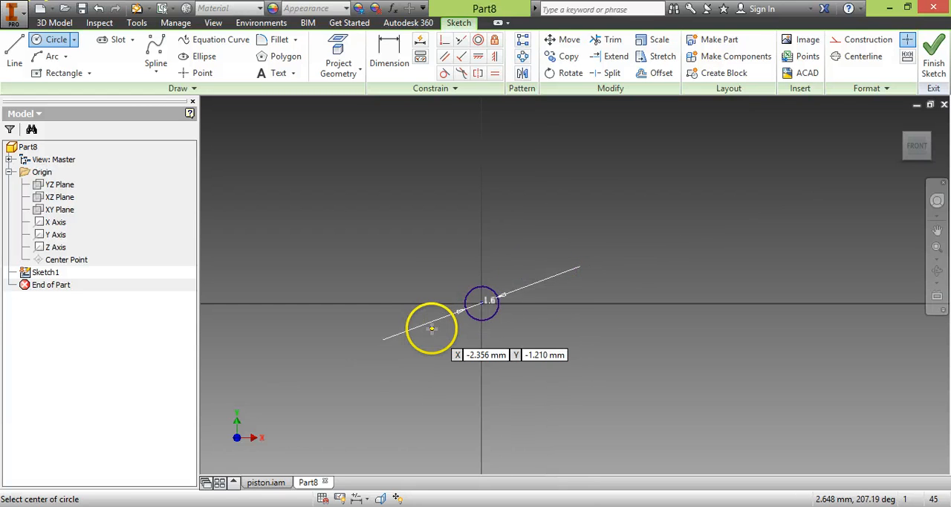
scroll(434, 372, "up", 2)
middle_click_drag(467, 374, 520, 335)
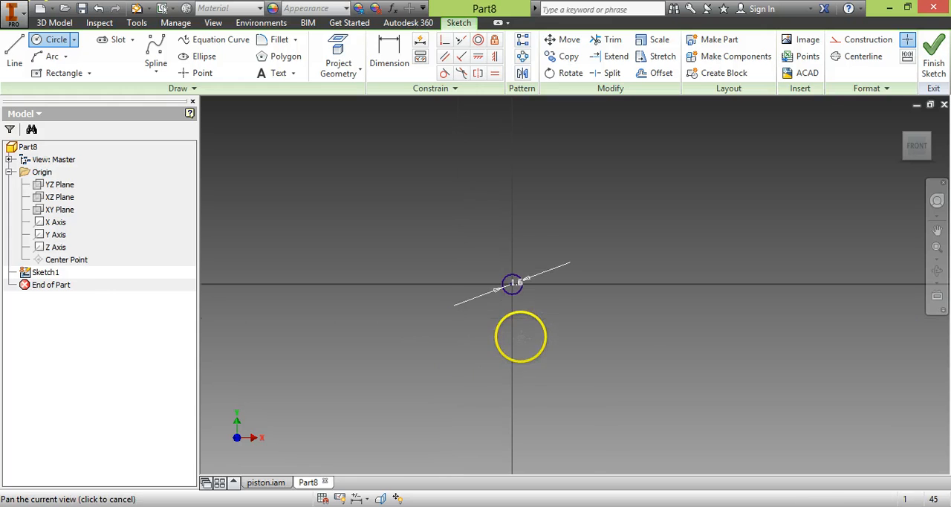
scroll(559, 345, "up", 2)
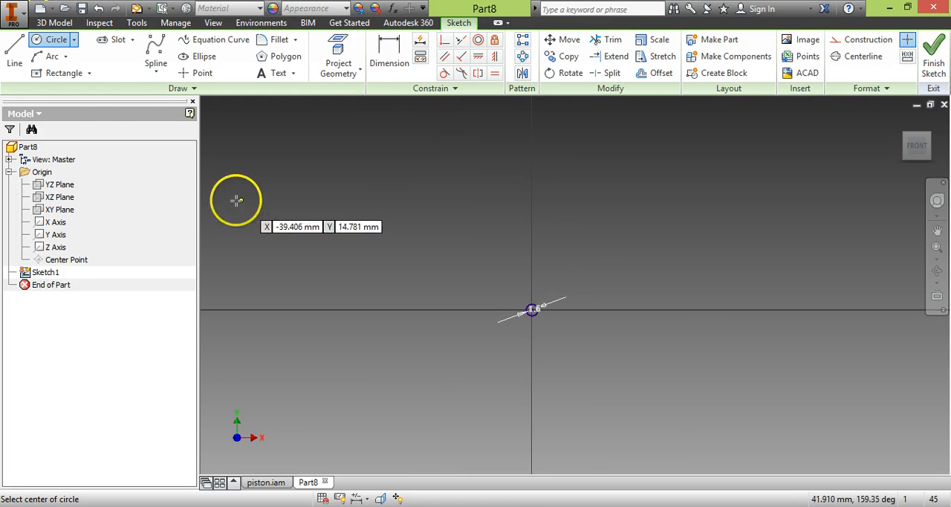
- Draw a vertical line 10 mm long upward from the horizontal axis, on the right side of the circle
left_click(18, 49)
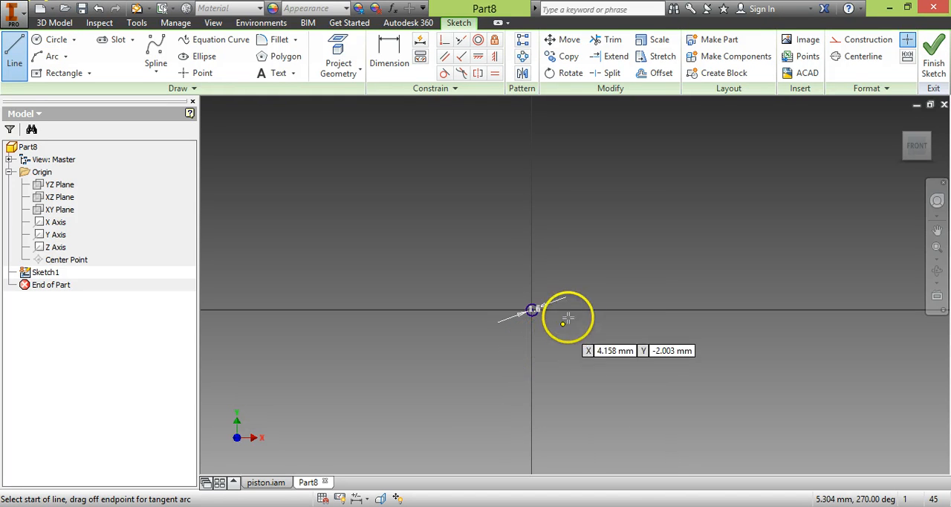
left_click(608, 307)
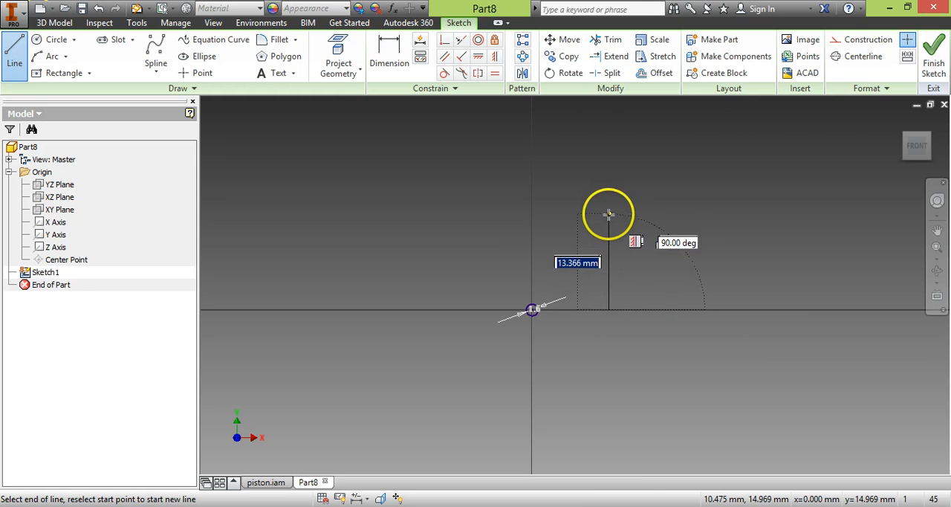
type("10")
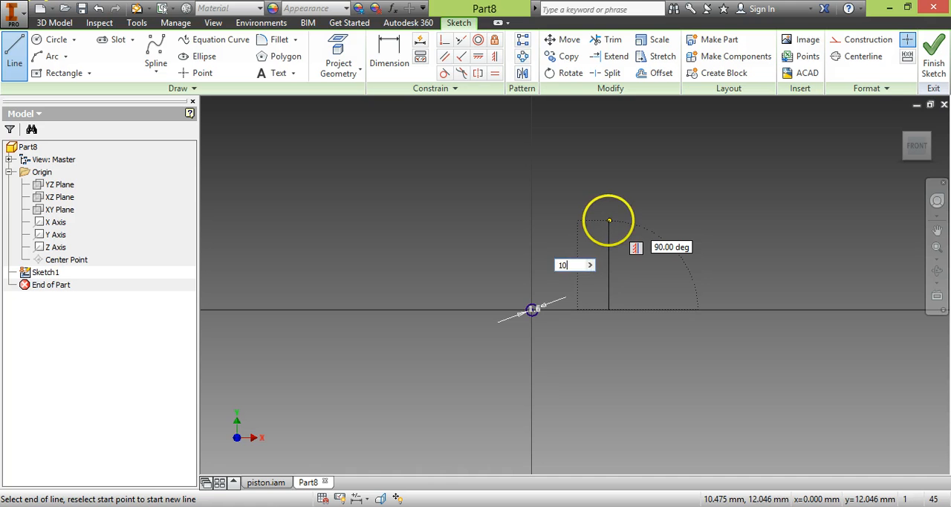
key("Return")
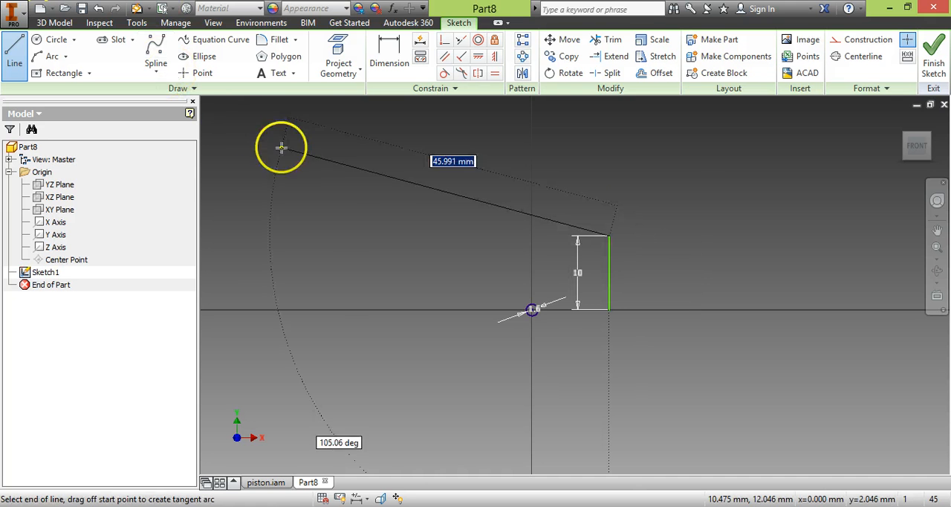
- Dimension the horizontal distance from the circle's center to the vertical line as 5 mm
left_click(388, 54)
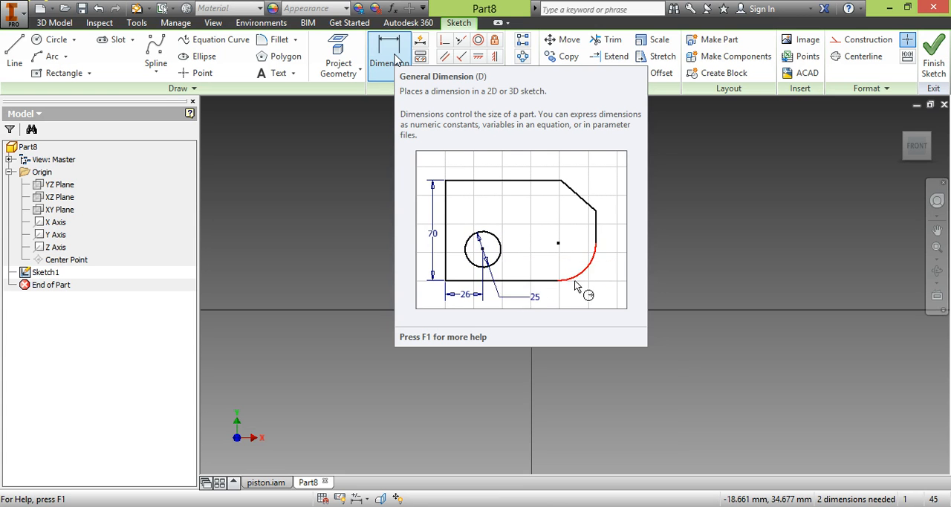
left_click(392, 61)
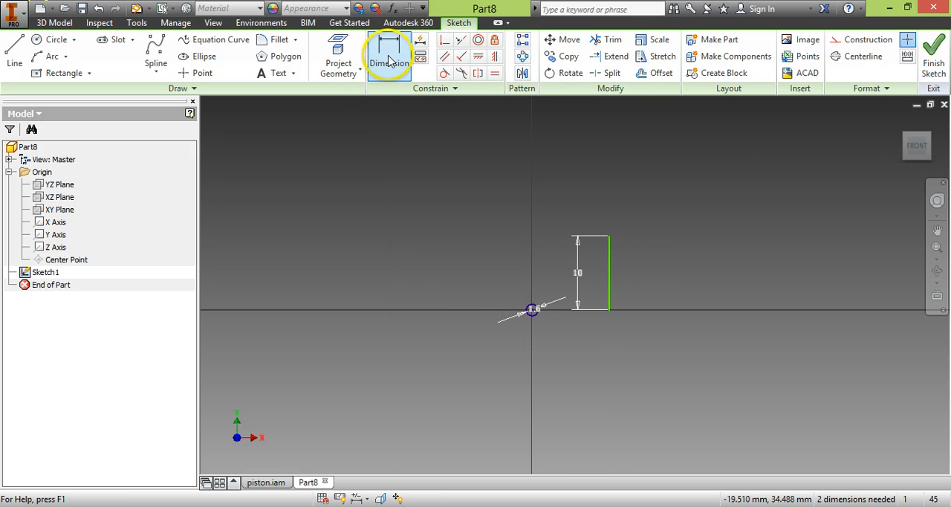
scroll(537, 335, "down", 5)
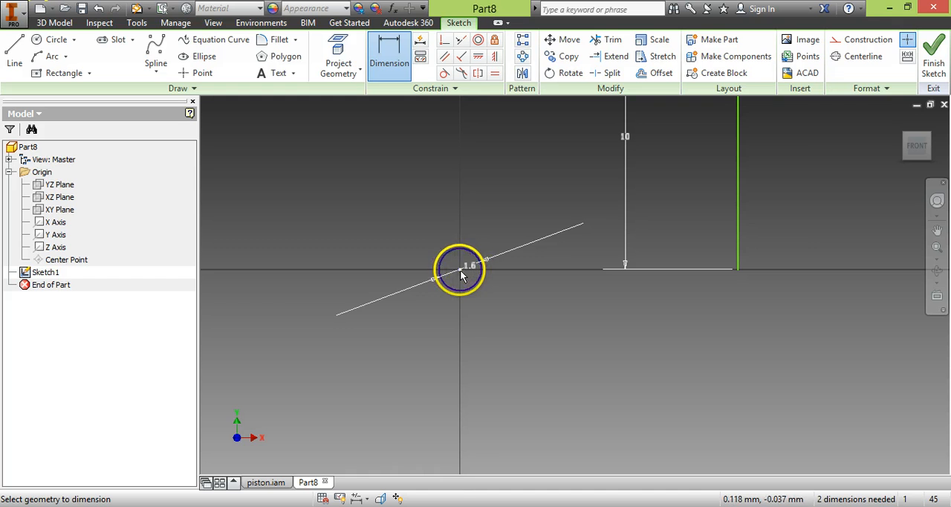
left_click(738, 256)
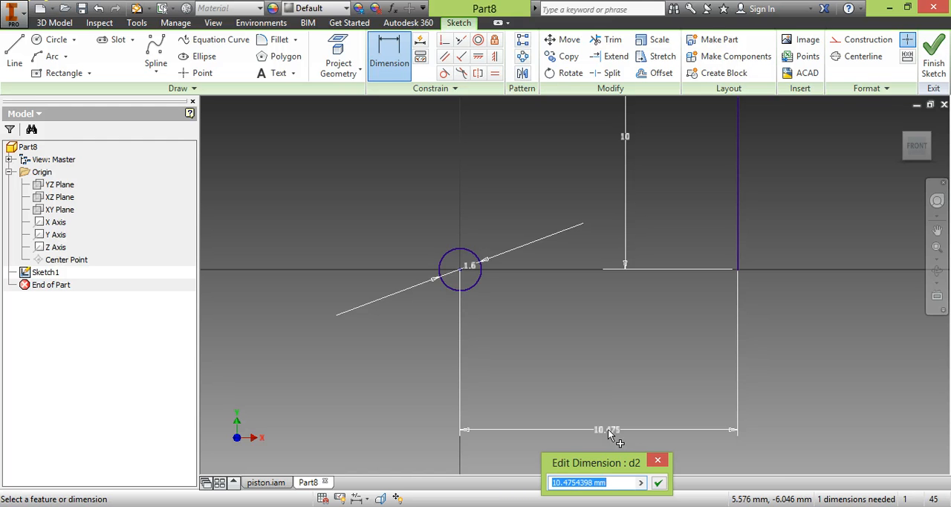
type("5")
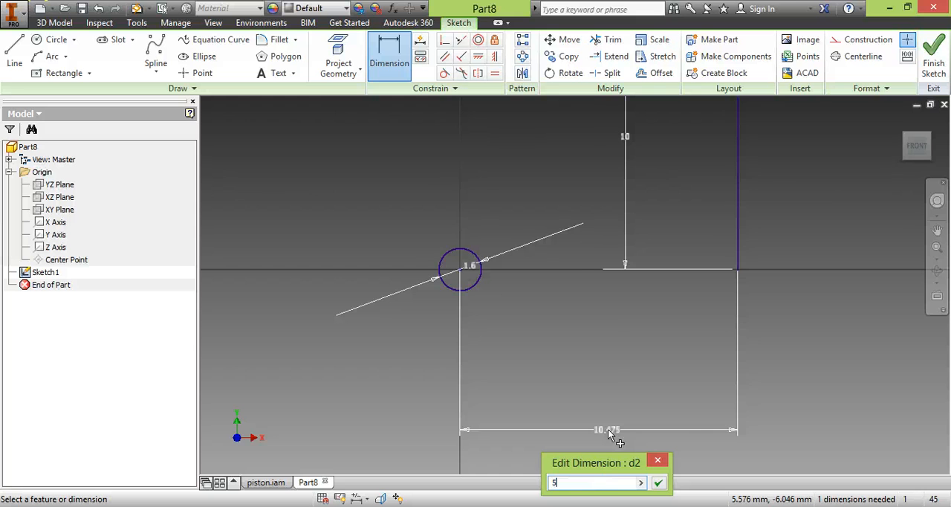
key("Return")
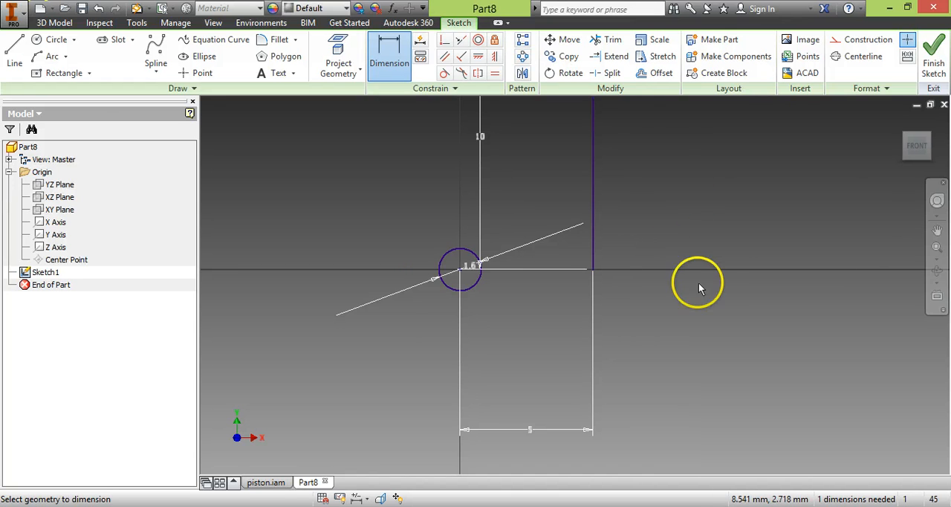
- Draw a horizontal line about 5 mm long from the vertical line's upper end to the vertical axis
scroll(629, 250, "down", 3)
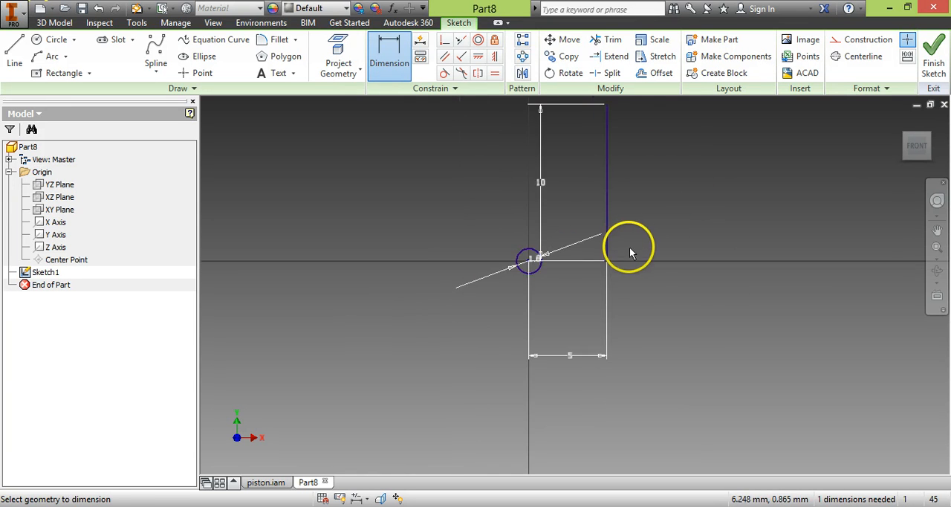
middle_click_drag(642, 196, 662, 323)
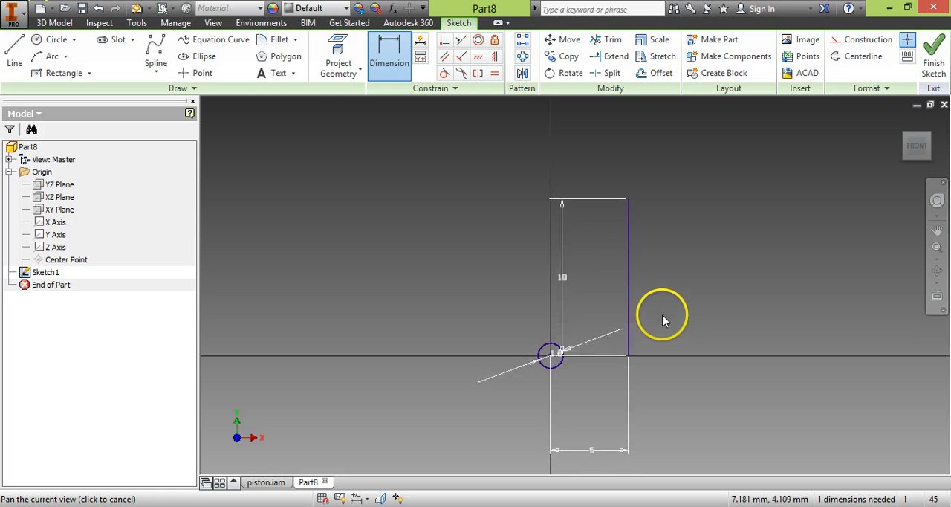
left_click(14, 52)
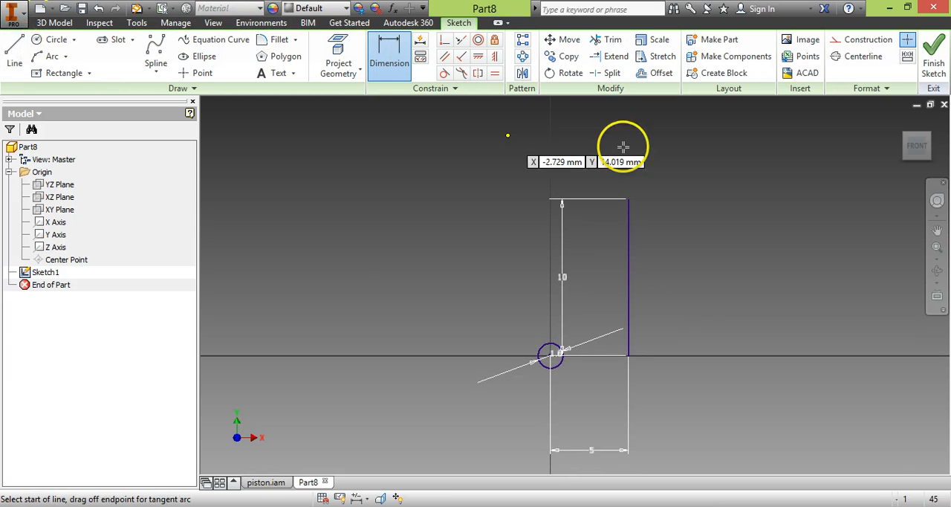
scroll(627, 200, "up", 2)
left_click(626, 198)
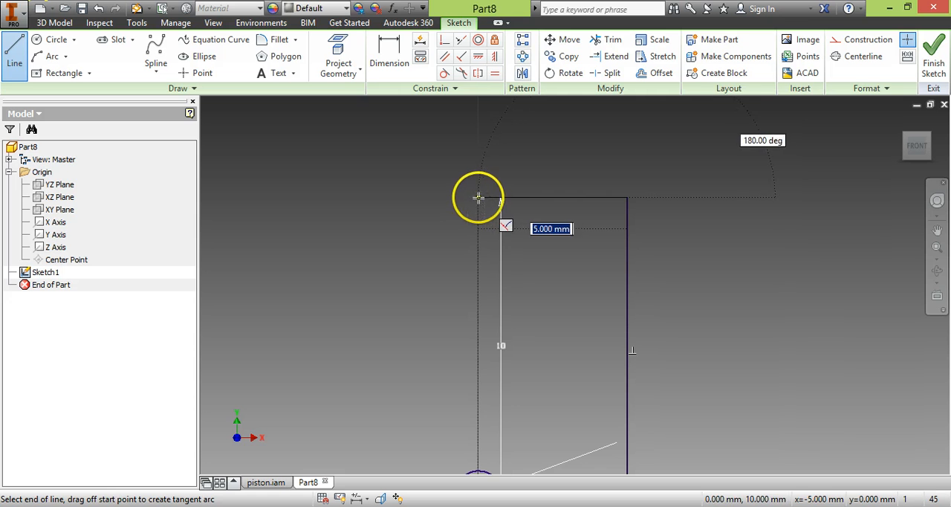
left_click(477, 197)
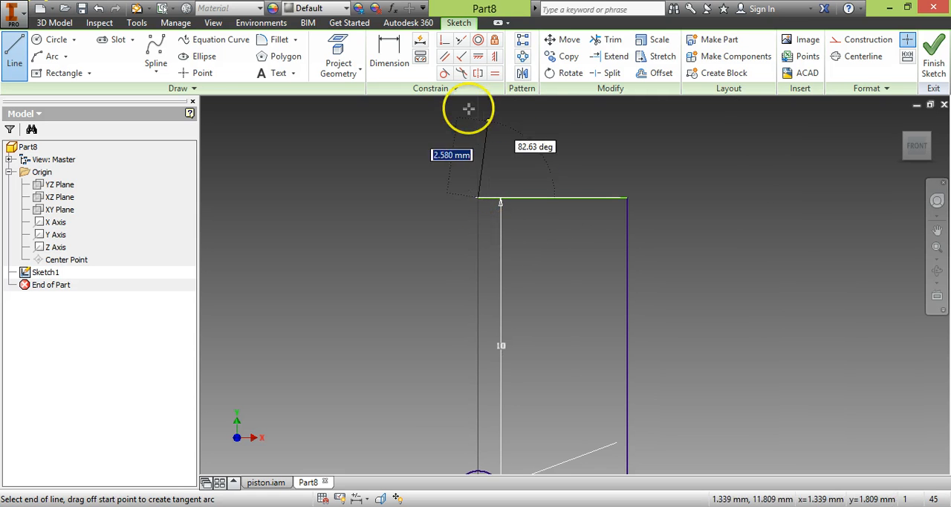
- Dimension the upper horizontal line's length as 5 mm
left_click(391, 59)
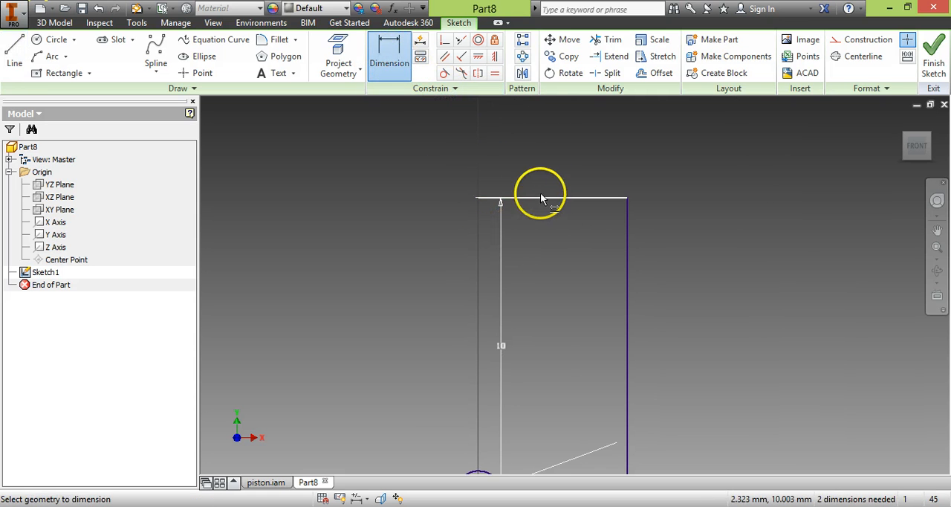
key("Escape")
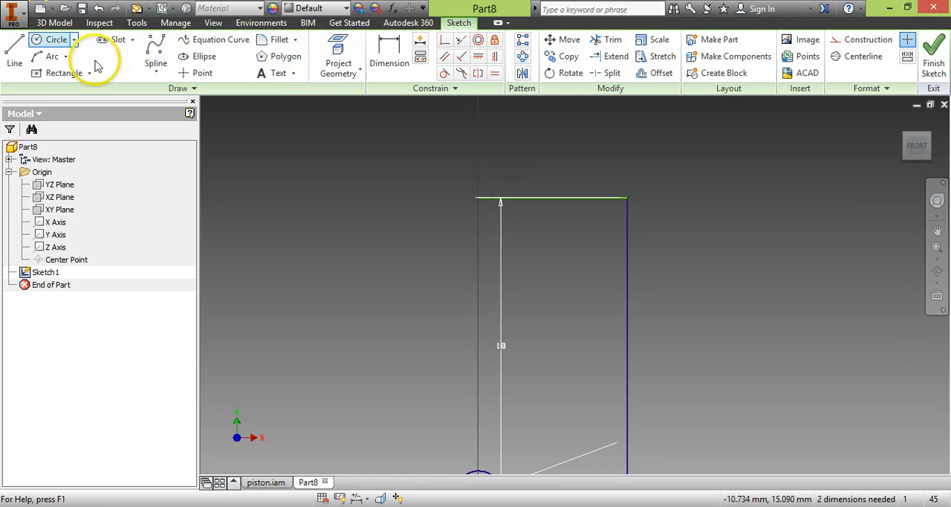
left_click(386, 50)
left_click(567, 196)
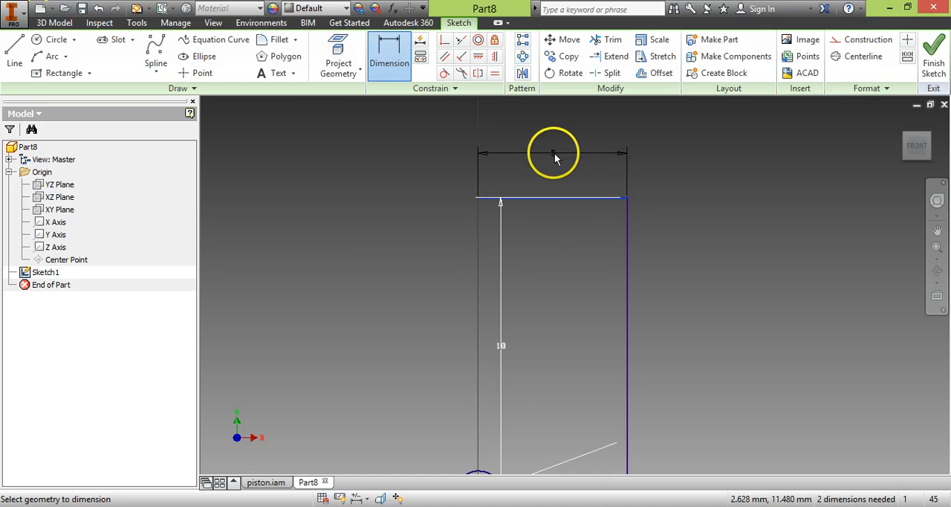
left_click(554, 154)
type("5")
key("Return")
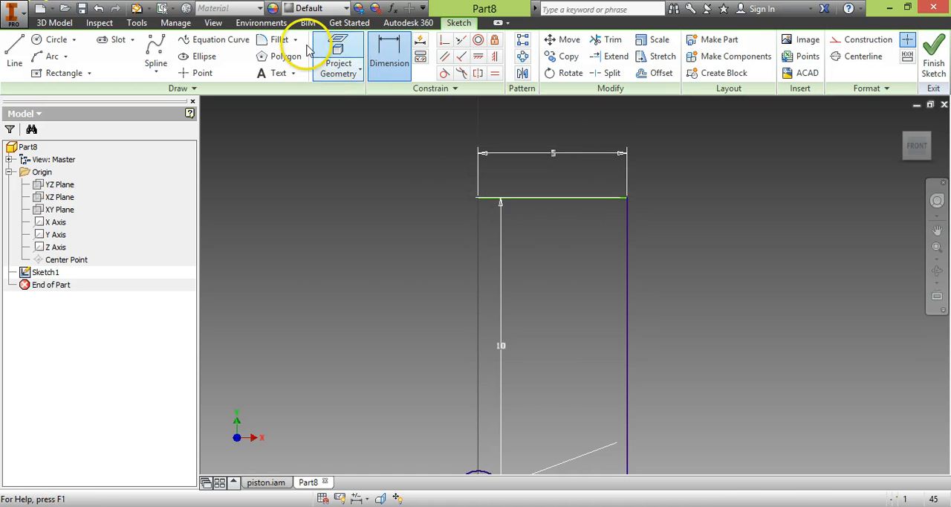
- Extend the upper edge with a second horizontal line left of the vertical axis and dimension it as 5 mm
left_click(14, 52)
left_click(476, 197)
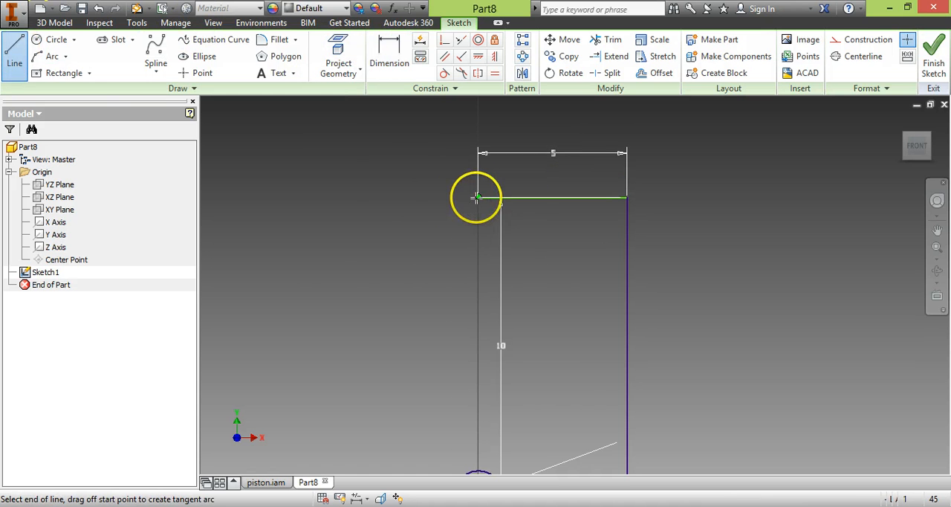
left_click(365, 197)
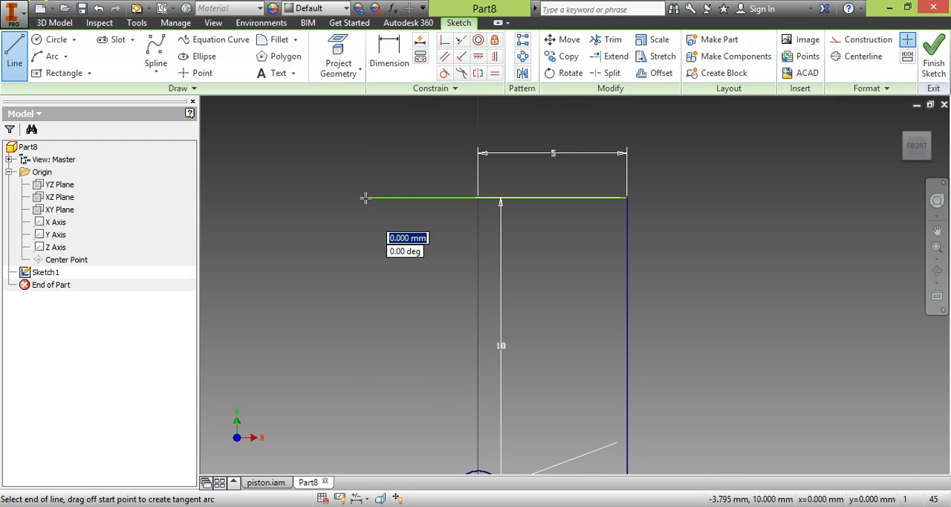
left_click(389, 59)
left_click(425, 197)
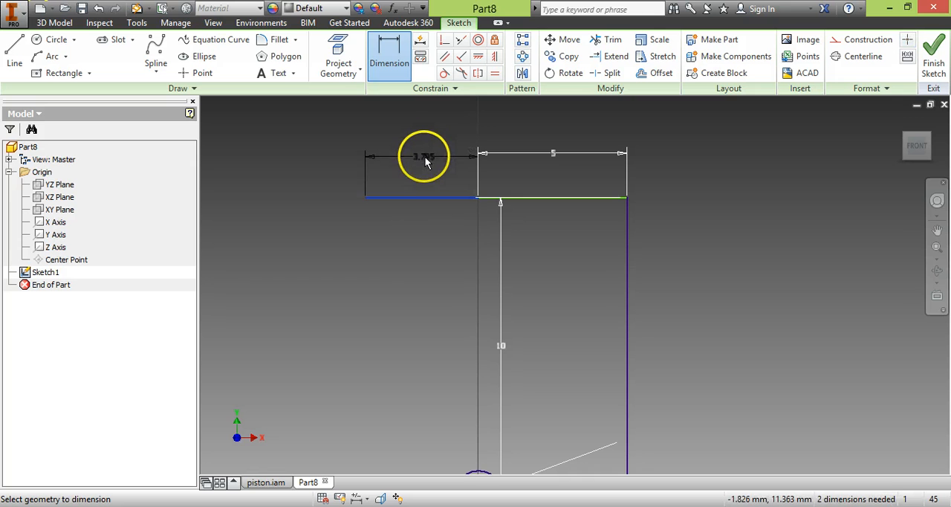
left_click(426, 154)
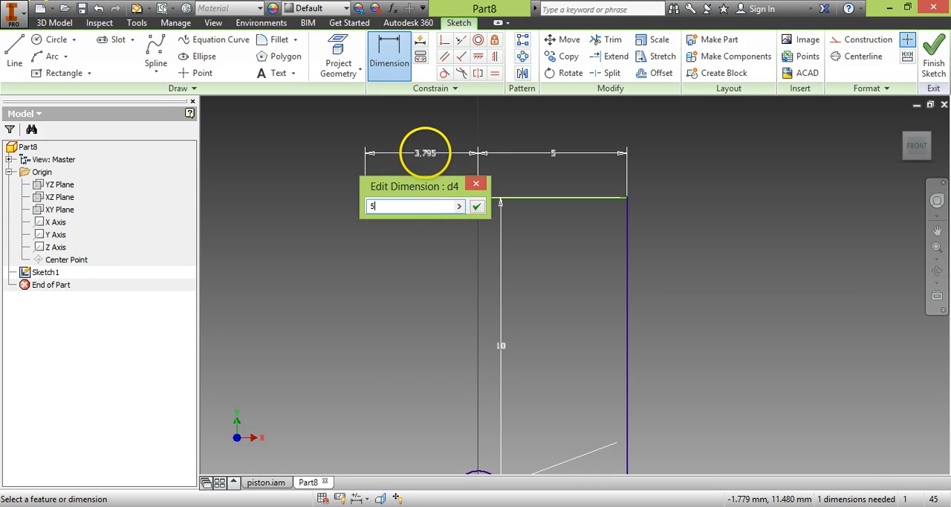
type("5")
key("Return")
- Draw the left side as a vertical 10 mm line from the upper edge's left end down to the horizontal axis
scroll(433, 301, "down", 3)
scroll(416, 350, "up", 3)
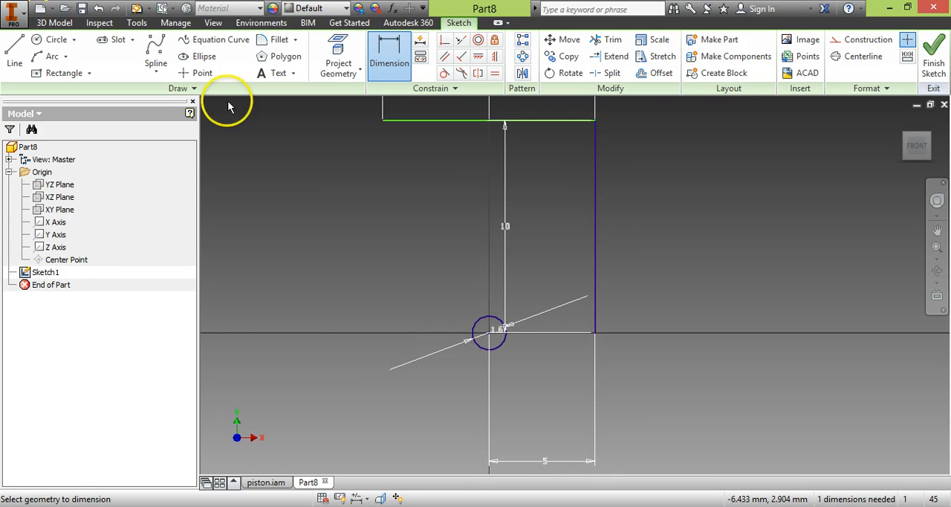
left_click(15, 52)
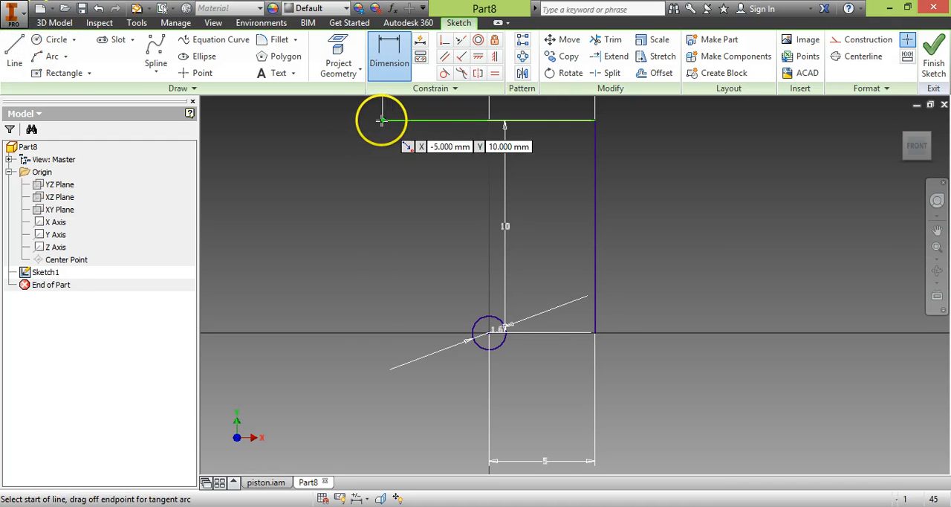
left_click(382, 121)
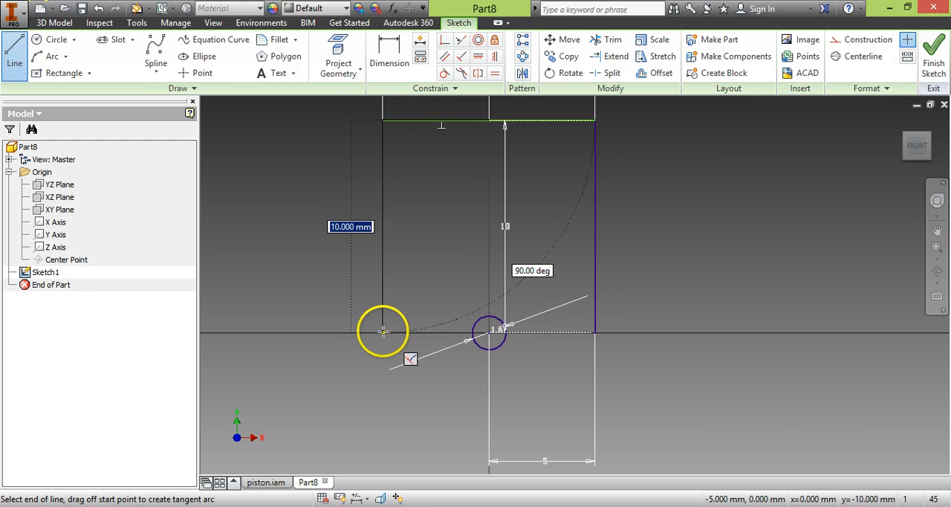
left_click(382, 332)
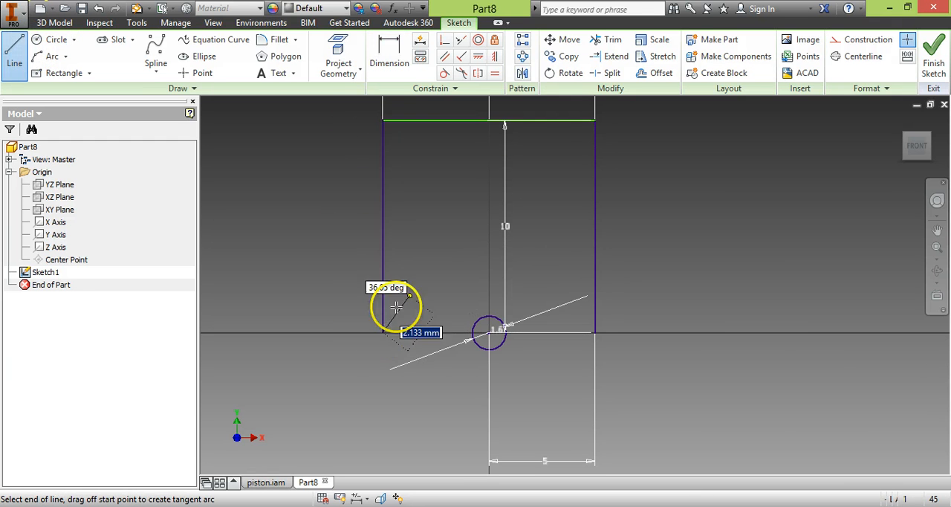
- Close the outline below the circle with two slanted lines joined by a horizontal line about 2 mm under the horizontal axis
left_click(400, 375)
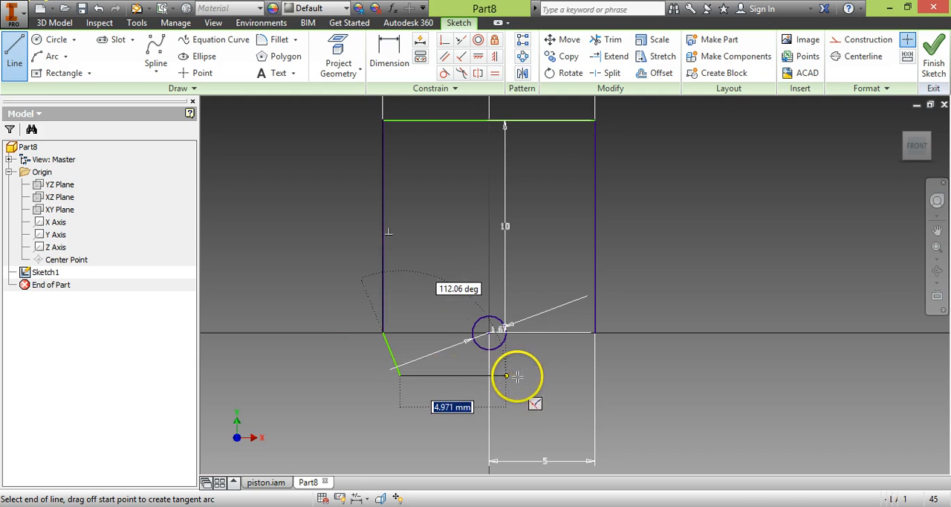
left_click(565, 376)
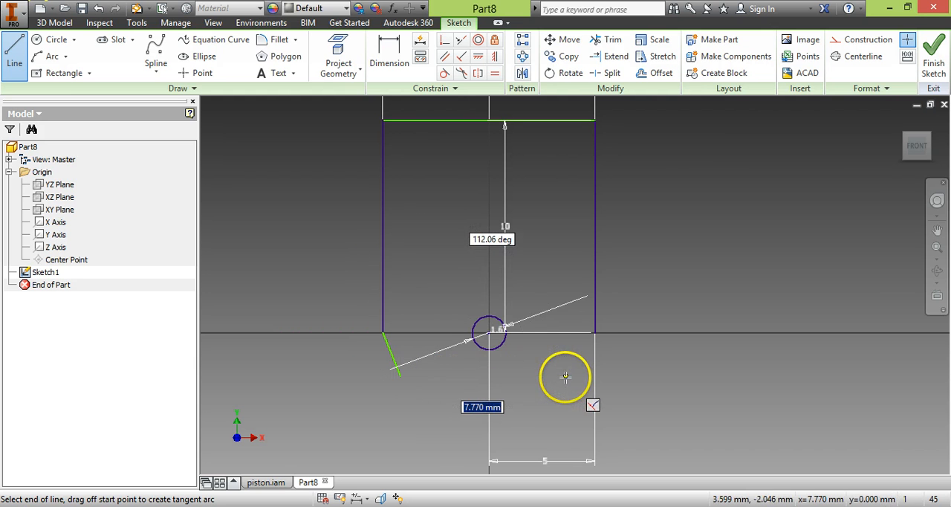
left_click(596, 333)
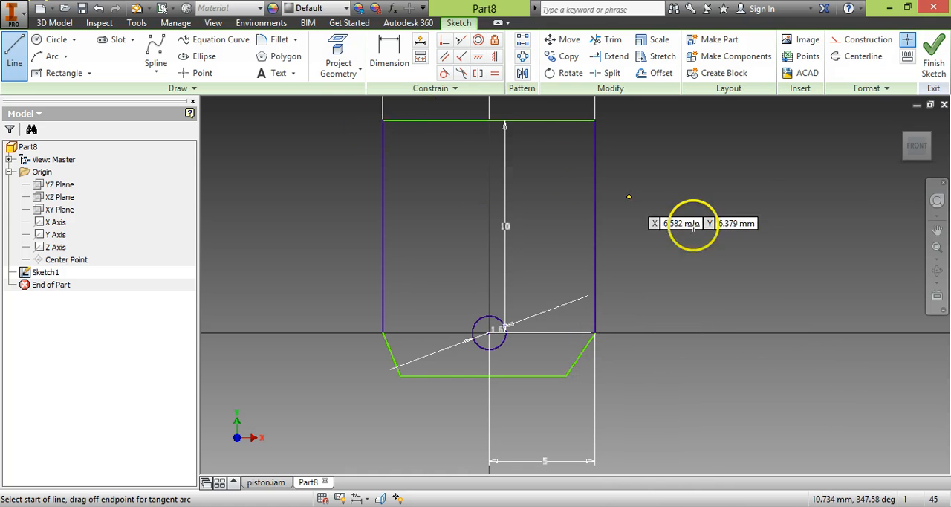
- Dimension the vertical distance from the circle's center to the bottom line as 2.5 mm
left_click(392, 49)
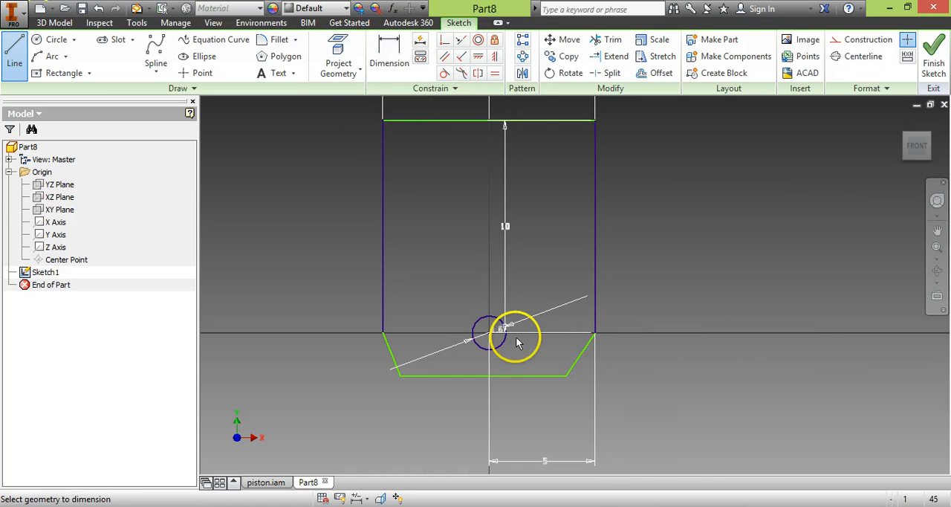
left_click(488, 333)
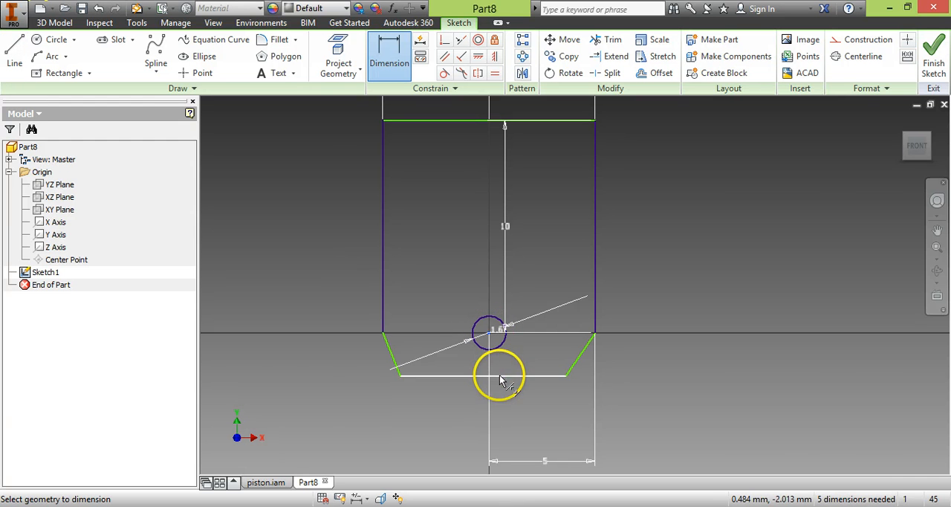
left_click(495, 375)
left_click(269, 359)
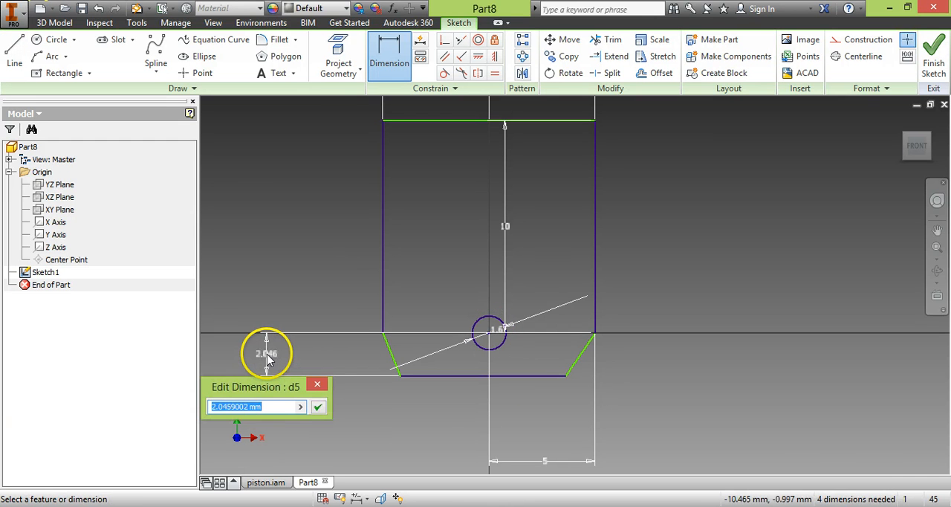
key("Return")
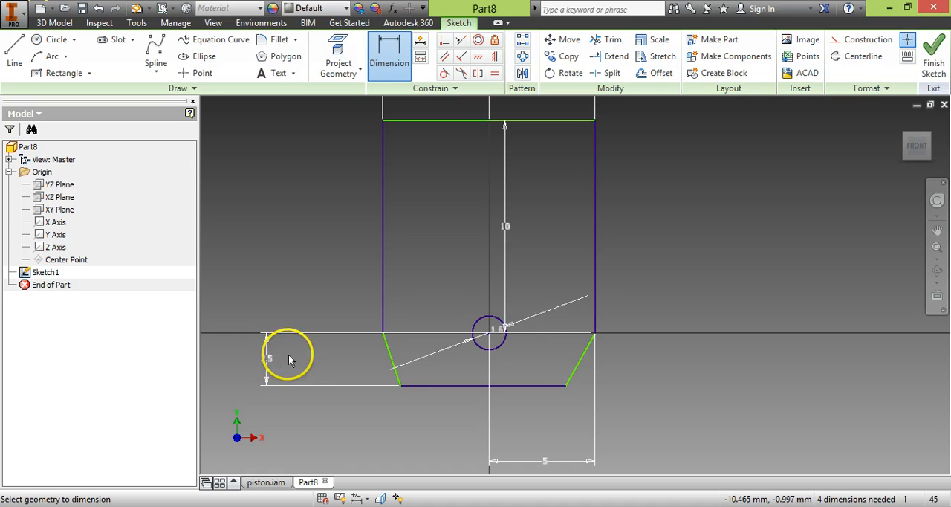
- Dimension the angle between the left slanted line and the bottom line as 110 degrees
left_click(392, 359)
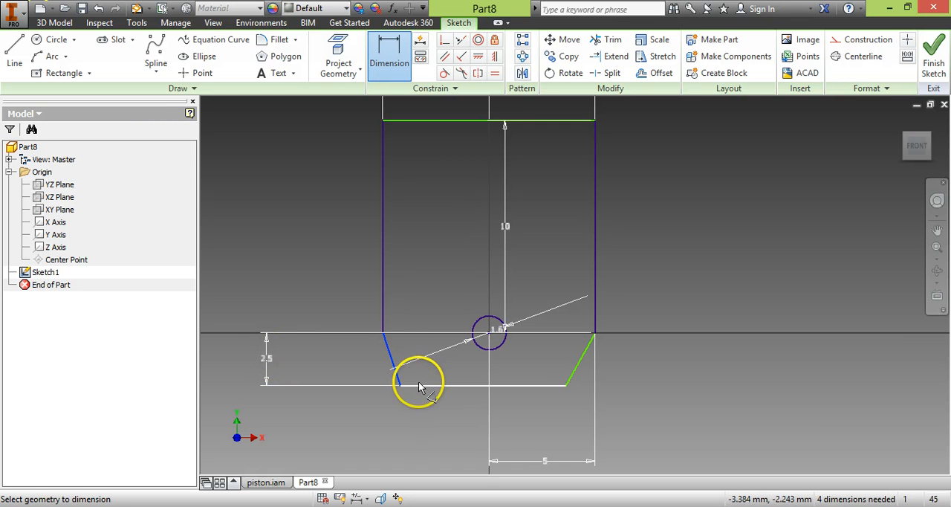
left_click(419, 384)
left_click(422, 361)
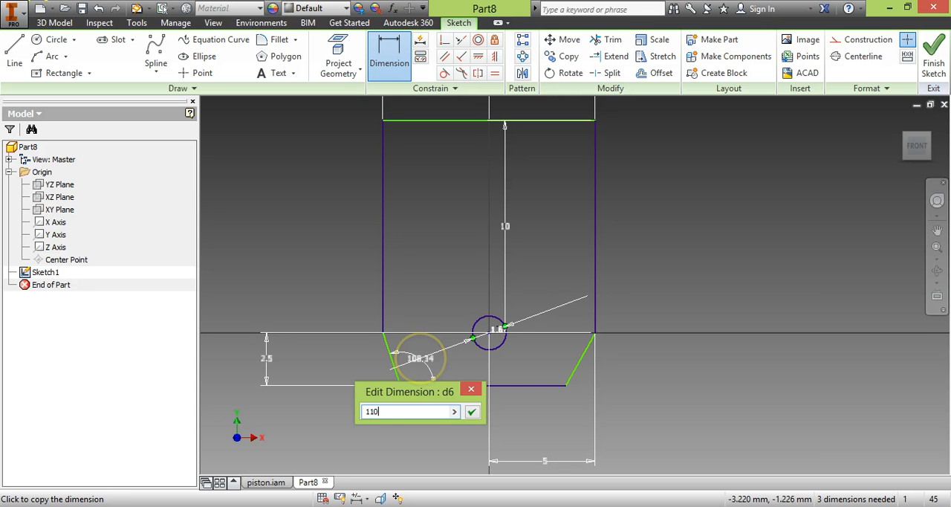
key("Return")
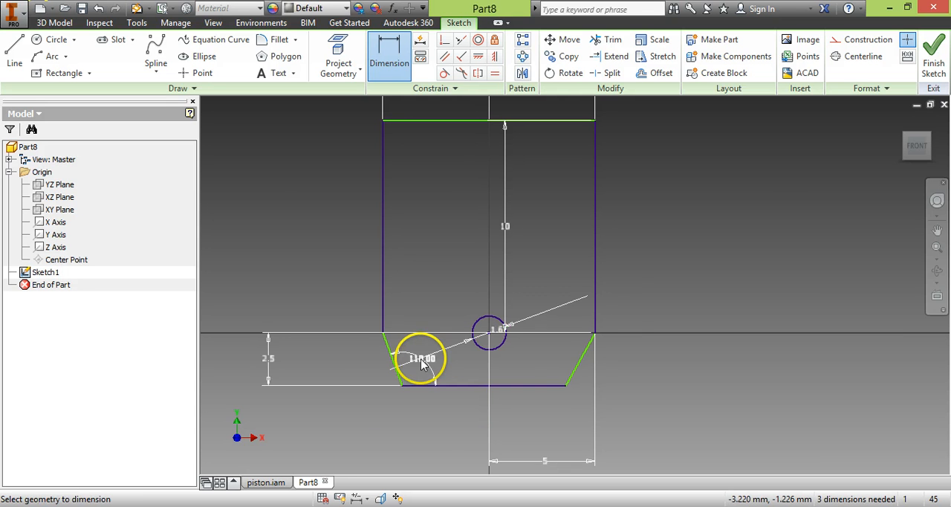
- Dimension the angle between the right slanted line and the bottom line as 110 degrees, and finish the sketch
left_click(542, 390)
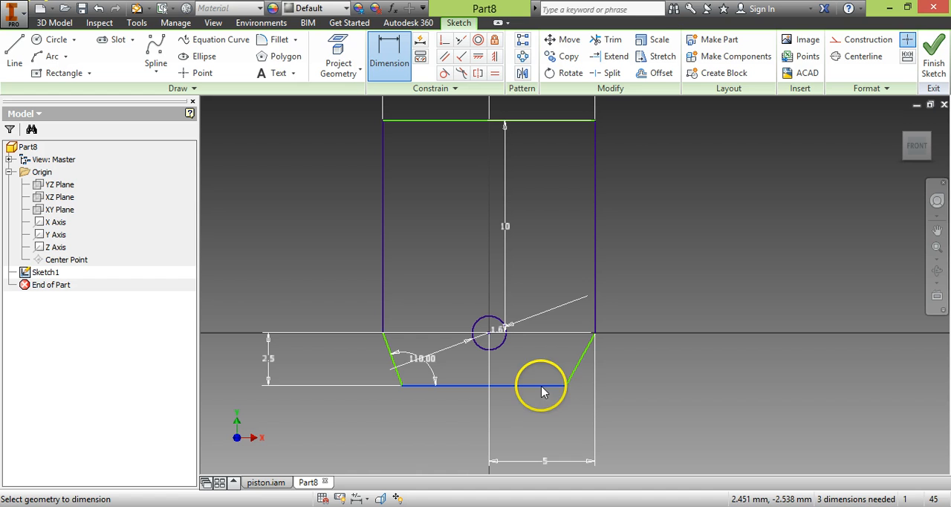
left_click(580, 369)
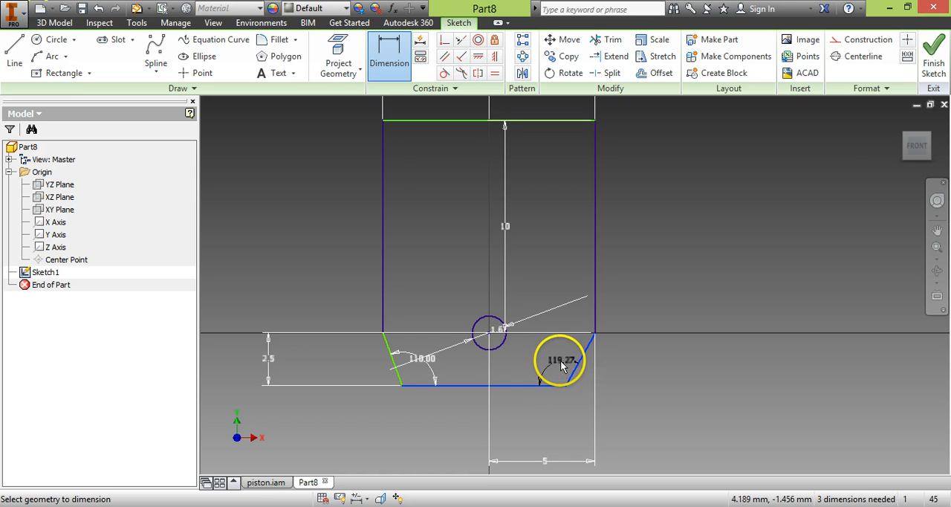
left_click(544, 364)
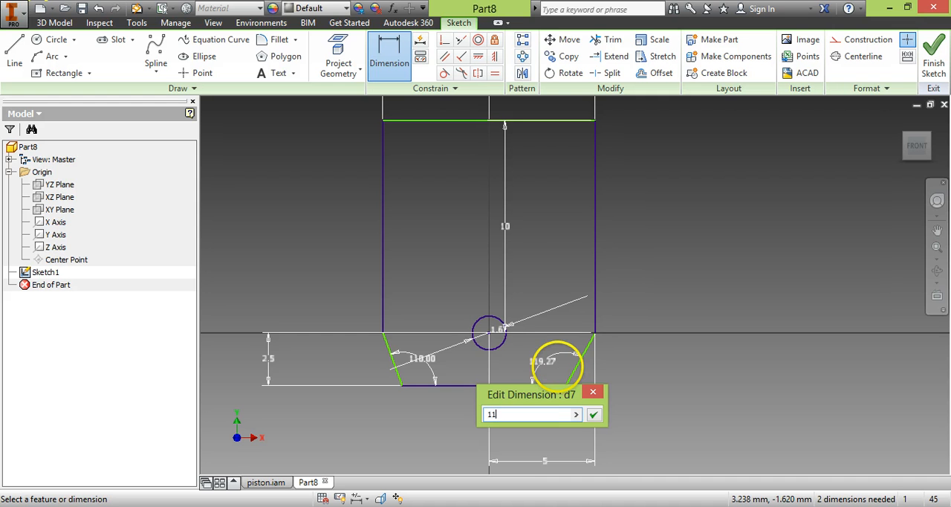
key("Return")
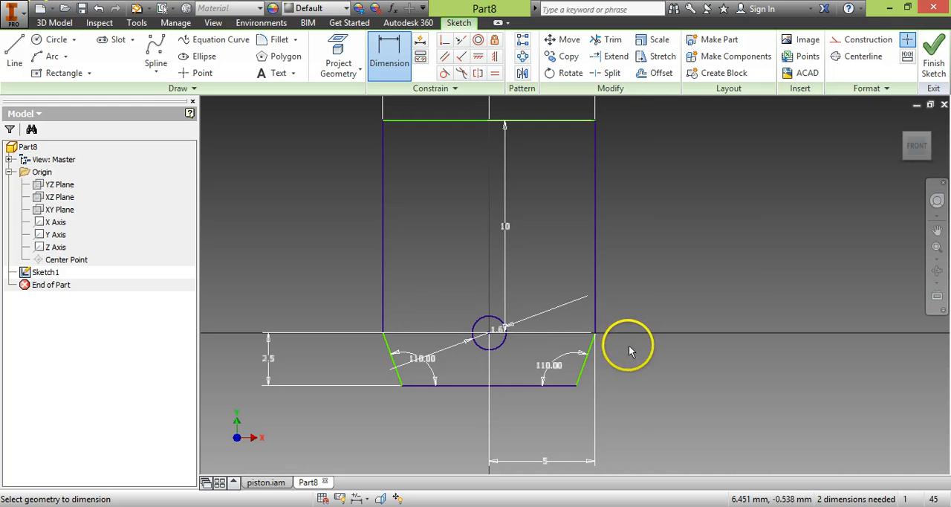
scroll(660, 365, "down", 2)
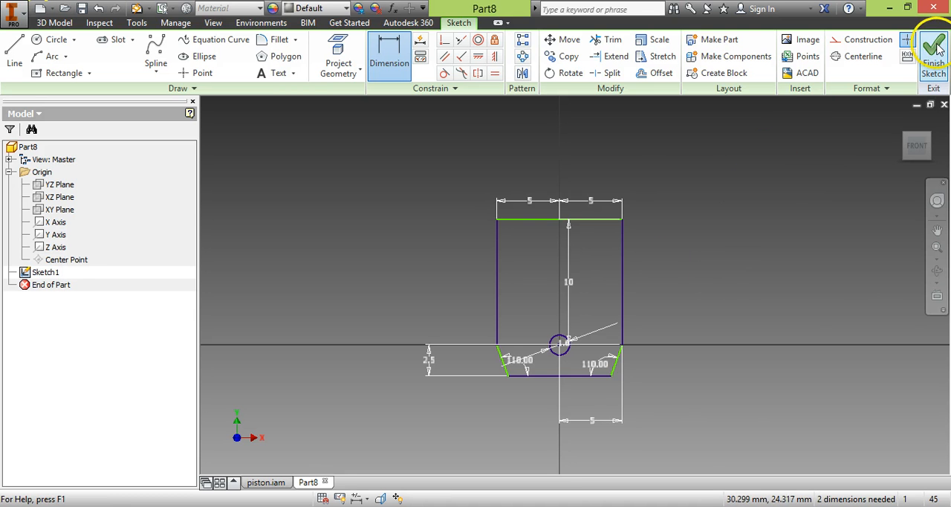
left_click(935, 53)
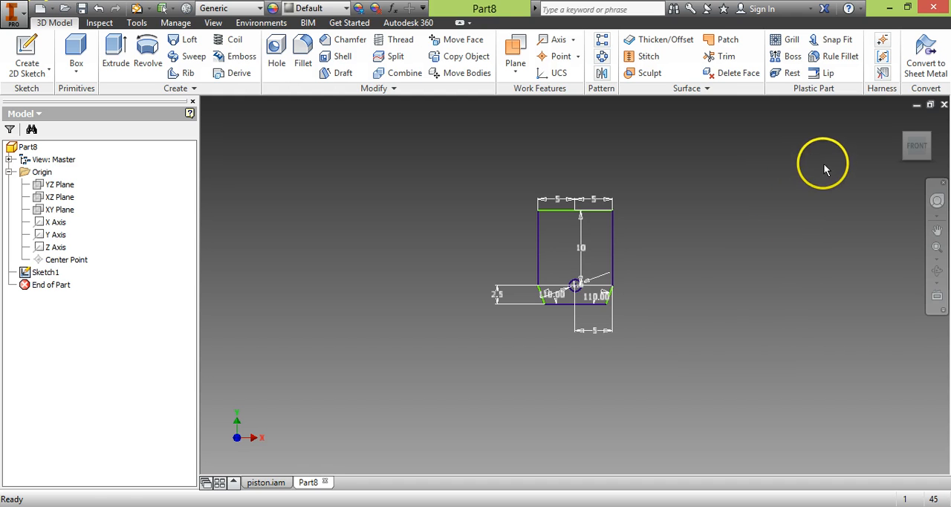
- Extrude the outline region around the circle, leaving the circle as a hole, 3 mm symmetrically about the sketch plane
left_click(928, 148)
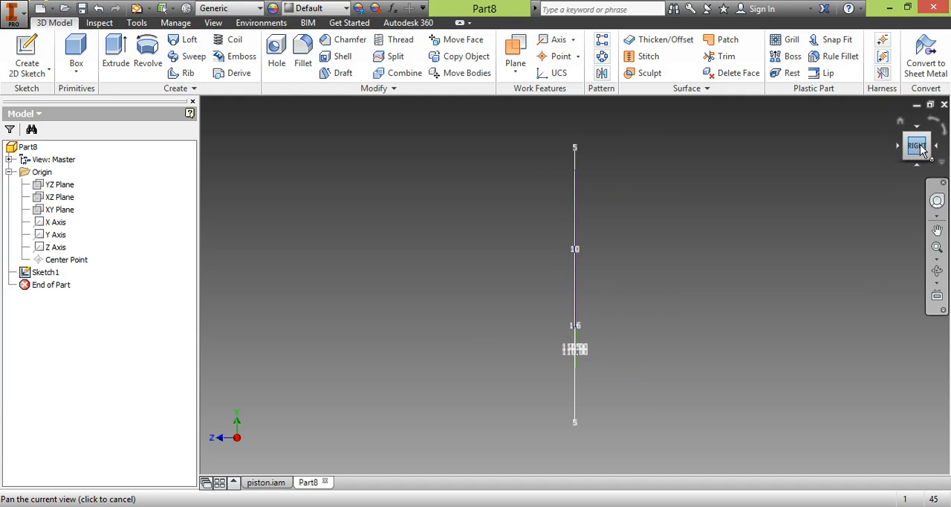
left_click(896, 145)
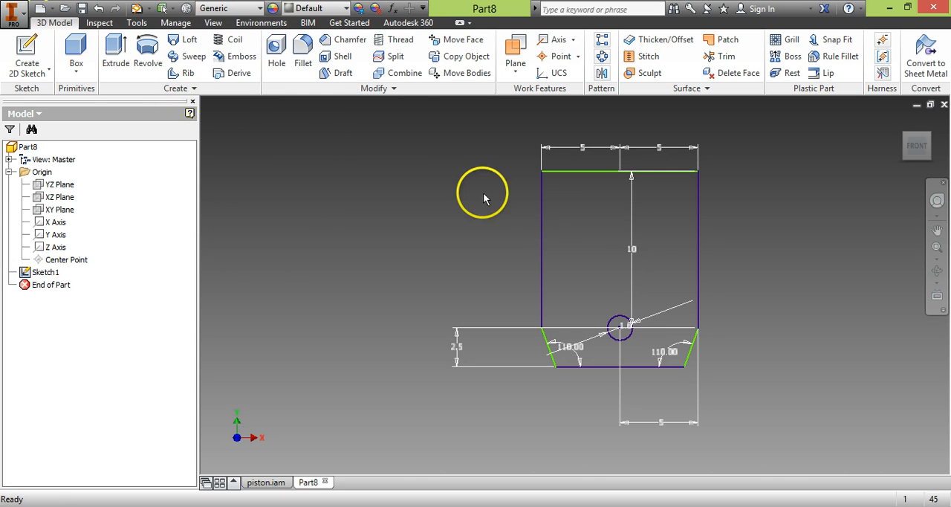
left_click(113, 57)
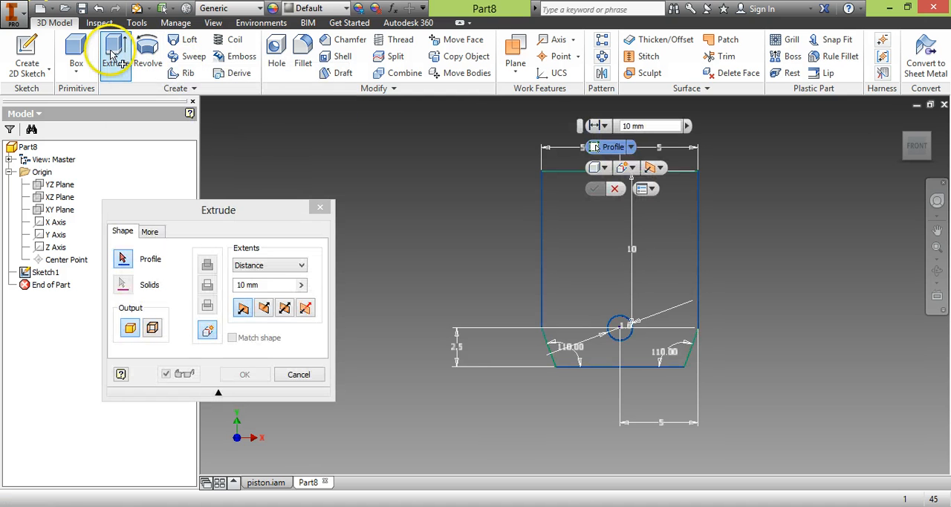
left_click_drag(244, 211, 342, 151)
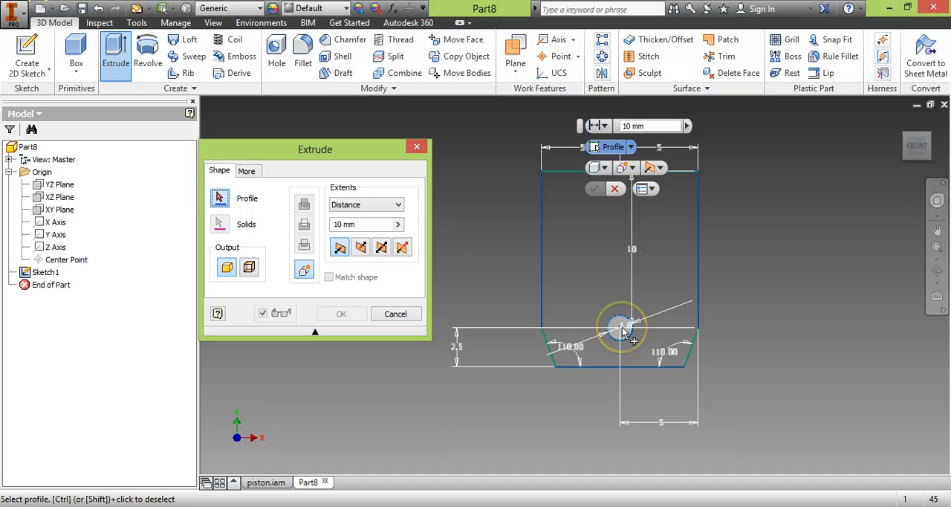
left_click(580, 226)
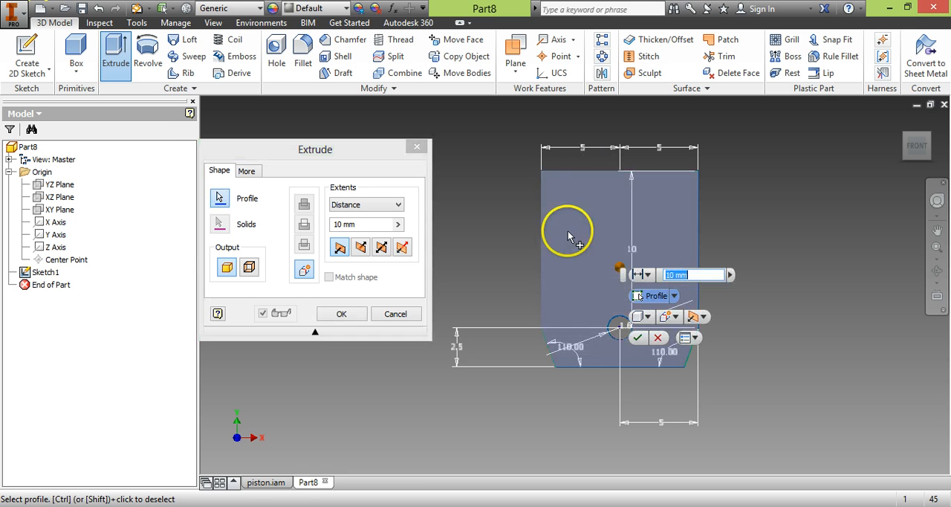
left_click(929, 147)
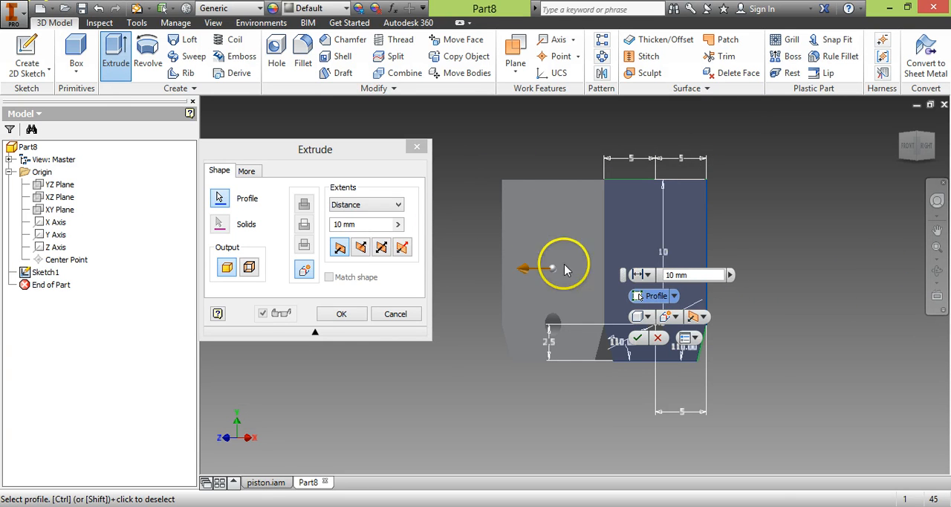
left_click(395, 208)
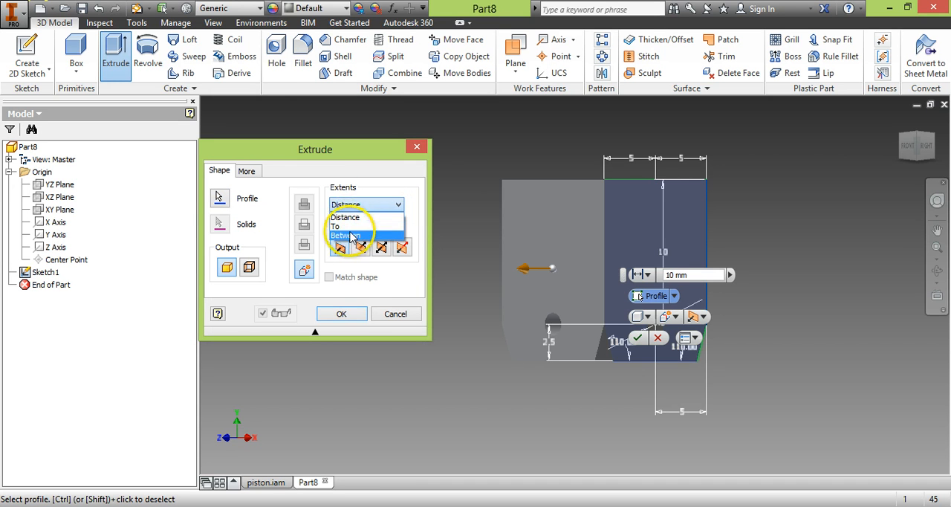
left_click(360, 218)
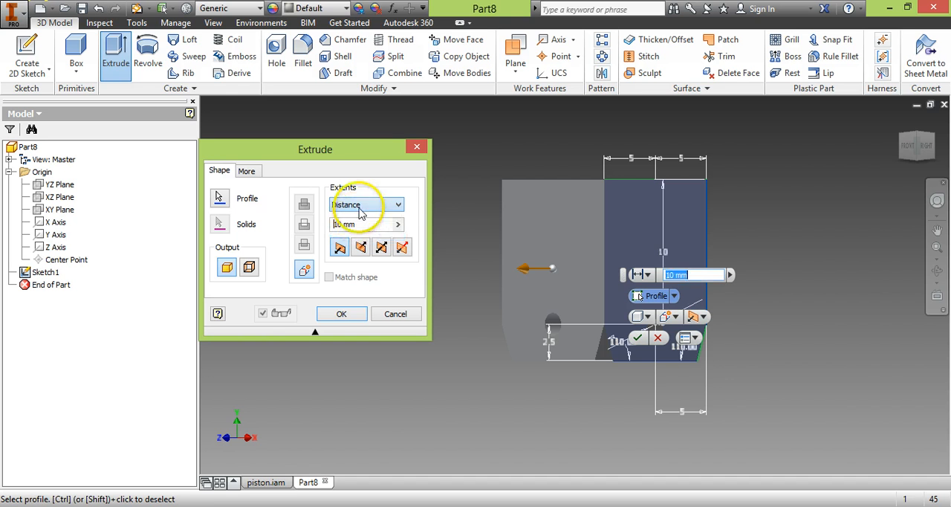
left_click(365, 224)
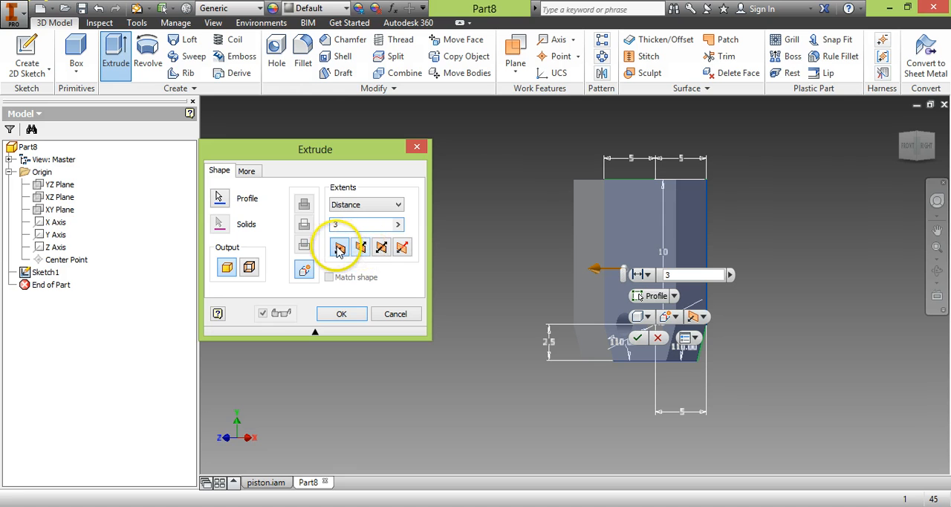
left_click(403, 248)
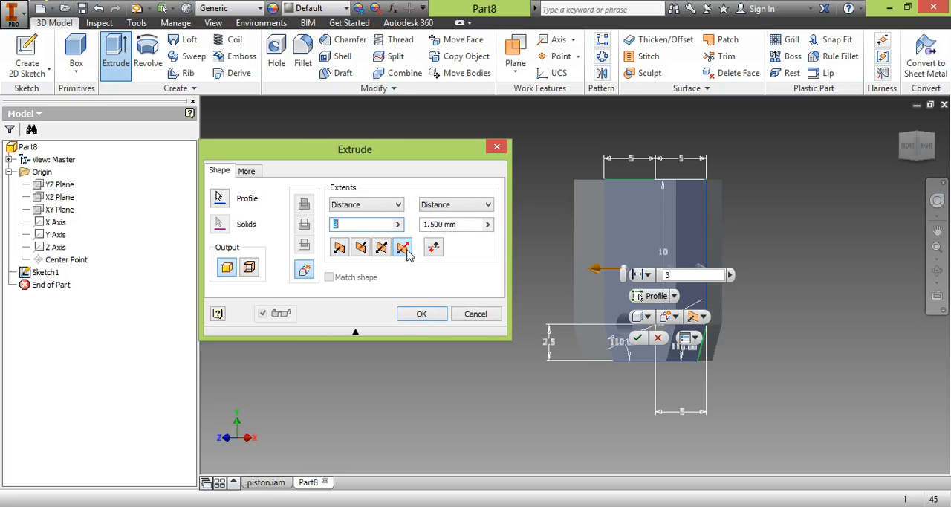
left_click(413, 254)
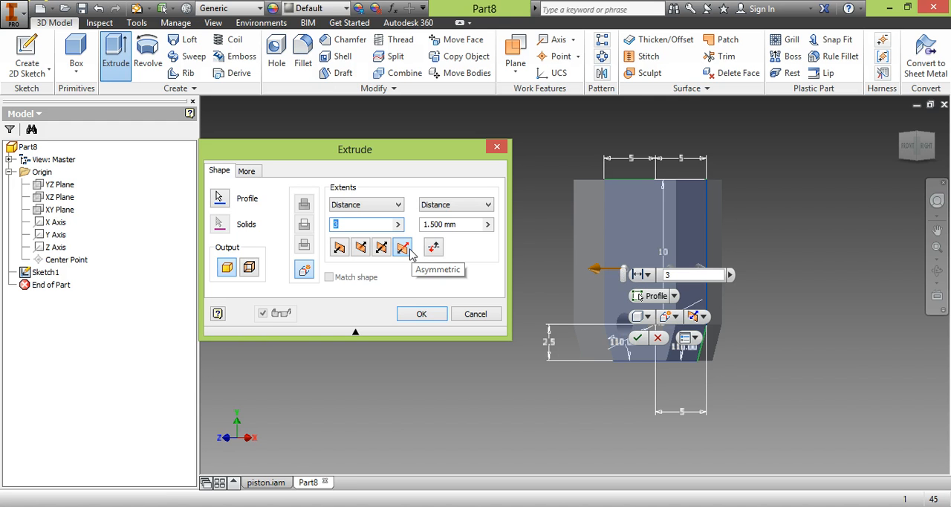
left_click(384, 250)
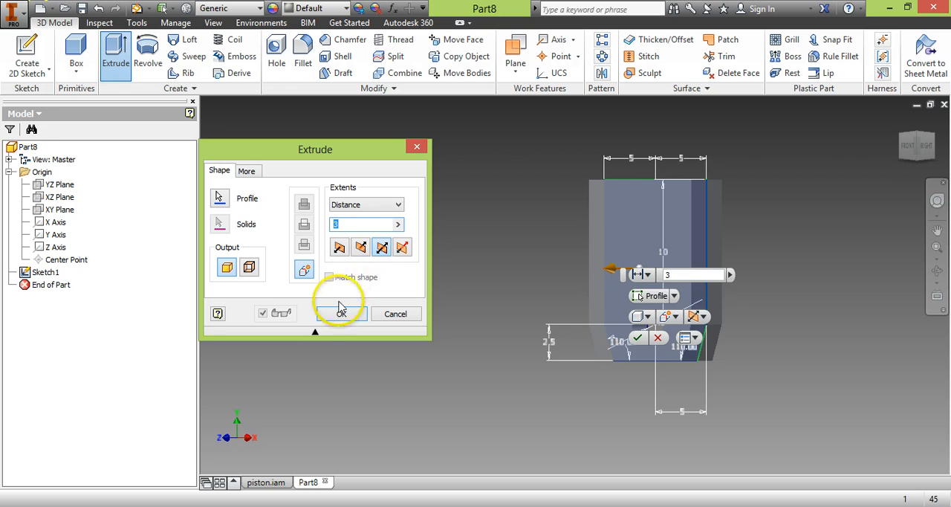
left_click(340, 311)
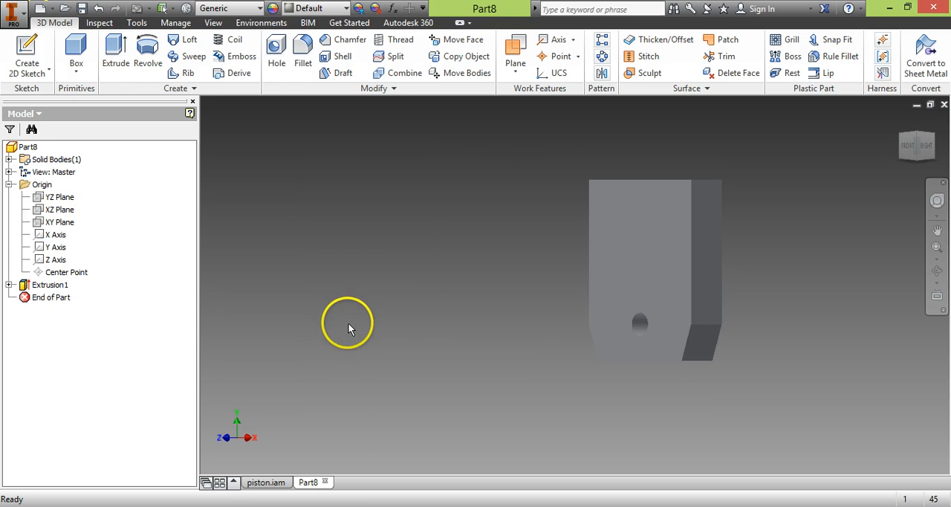
- Show the part in an isometric view and assign it the PC/ABS Plastic material
left_click(913, 148)
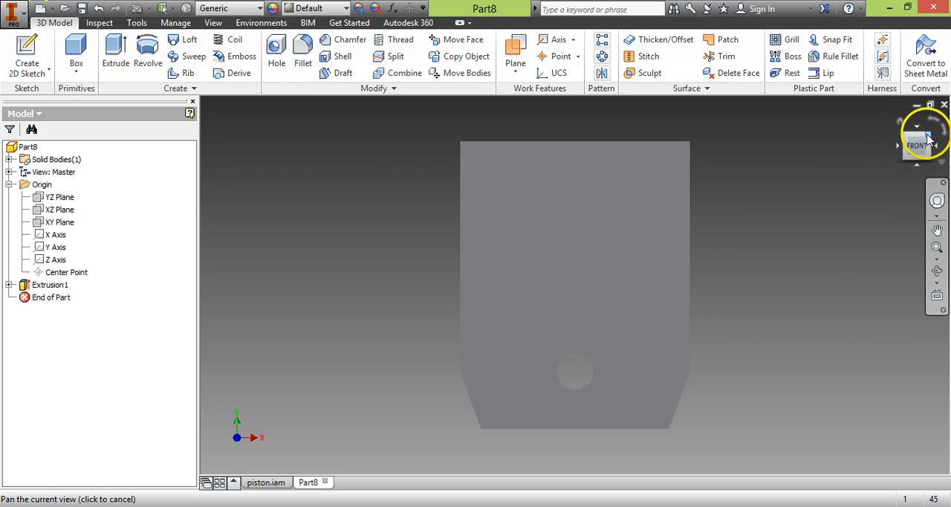
left_click(927, 137)
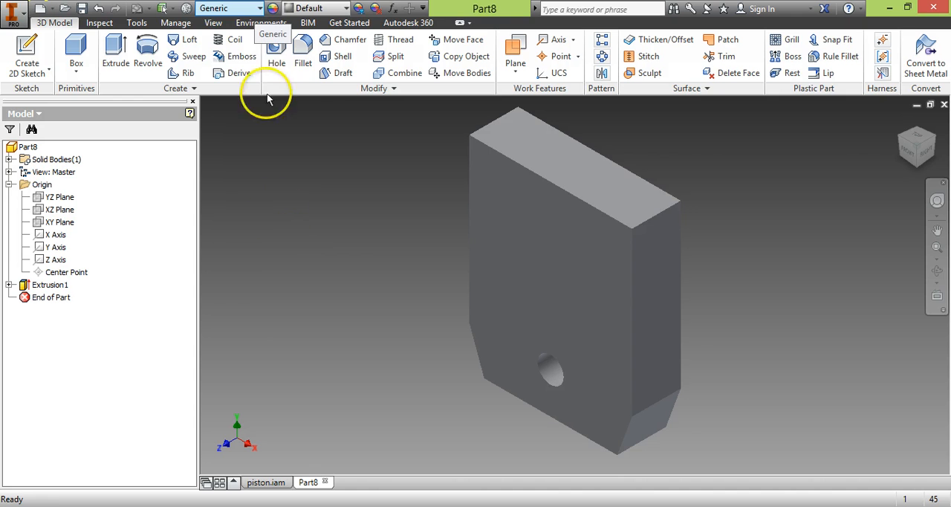
left_click(257, 8)
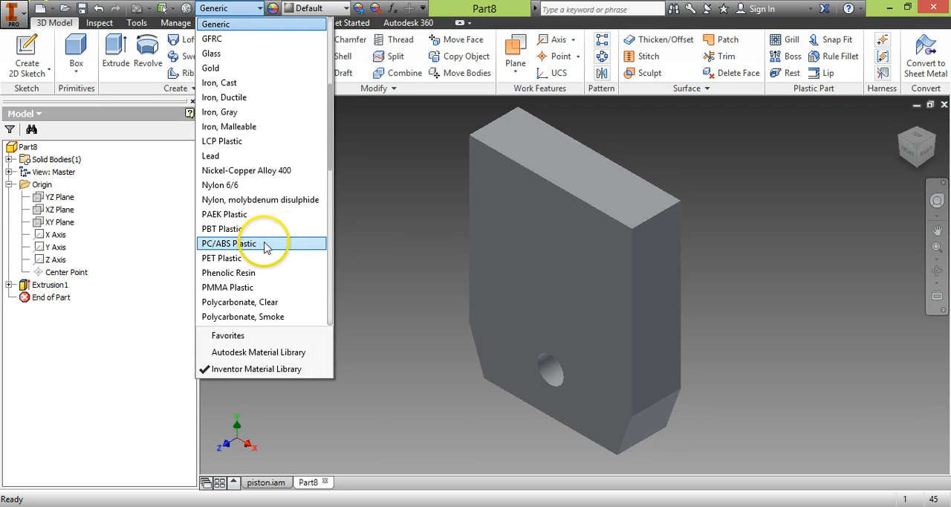
left_click(243, 245)
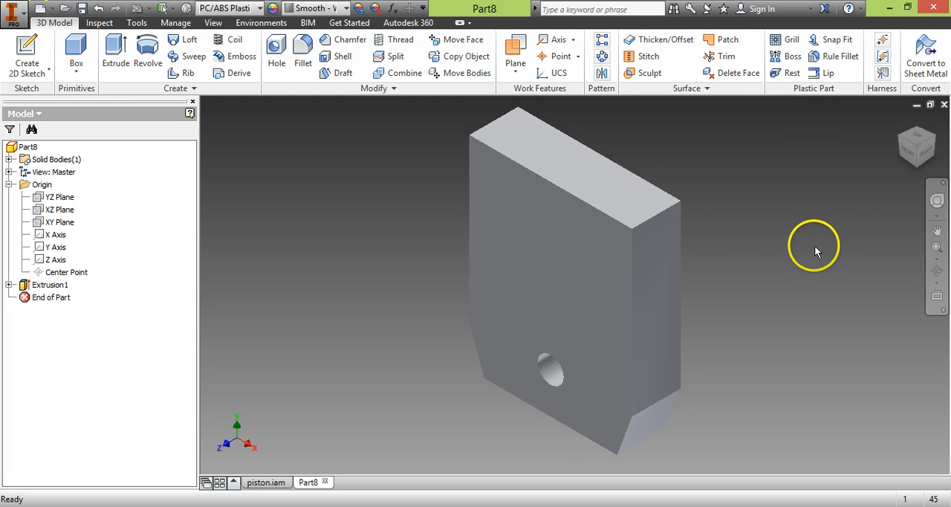
left_click(347, 9)
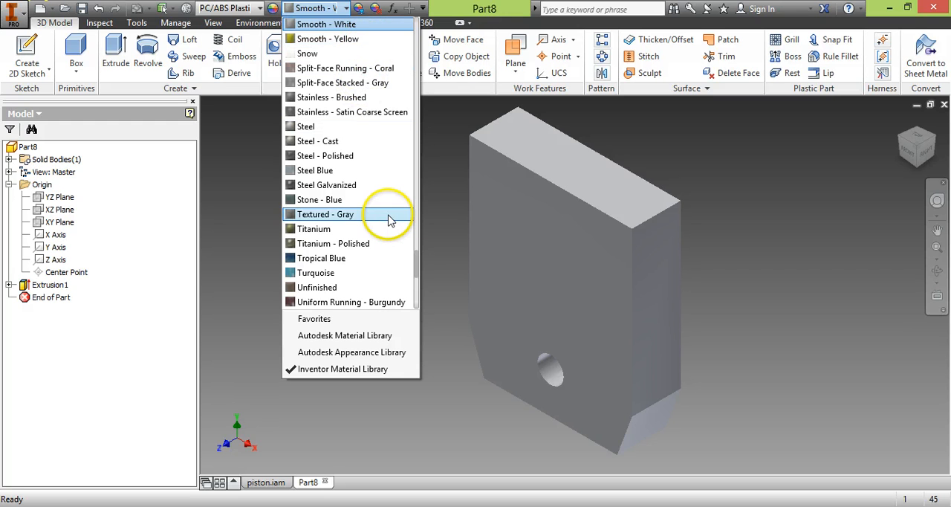
left_click(218, 156)
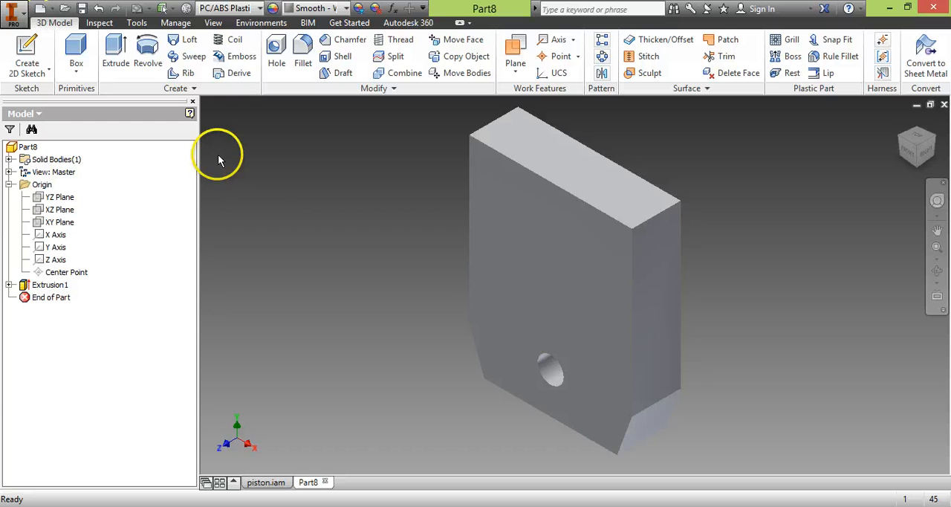
left_click(59, 197)
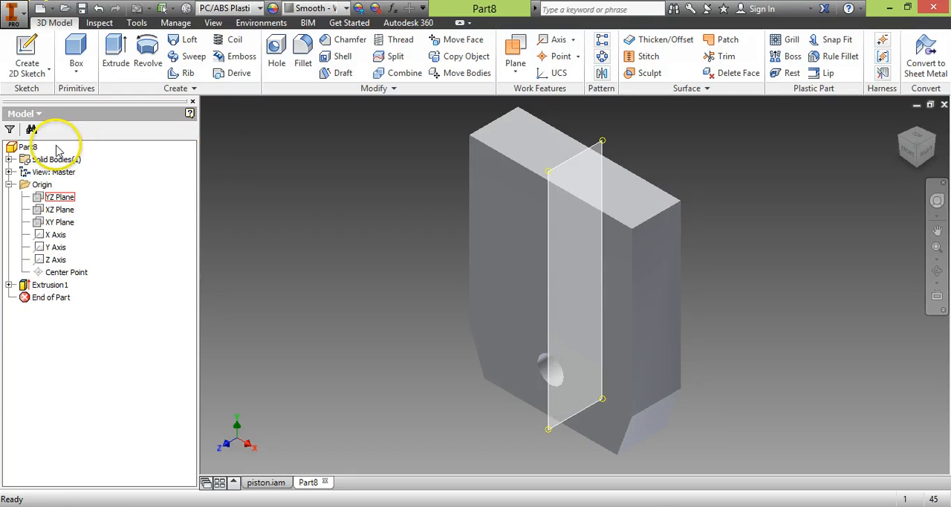
left_click(26, 148)
right_click(26, 148)
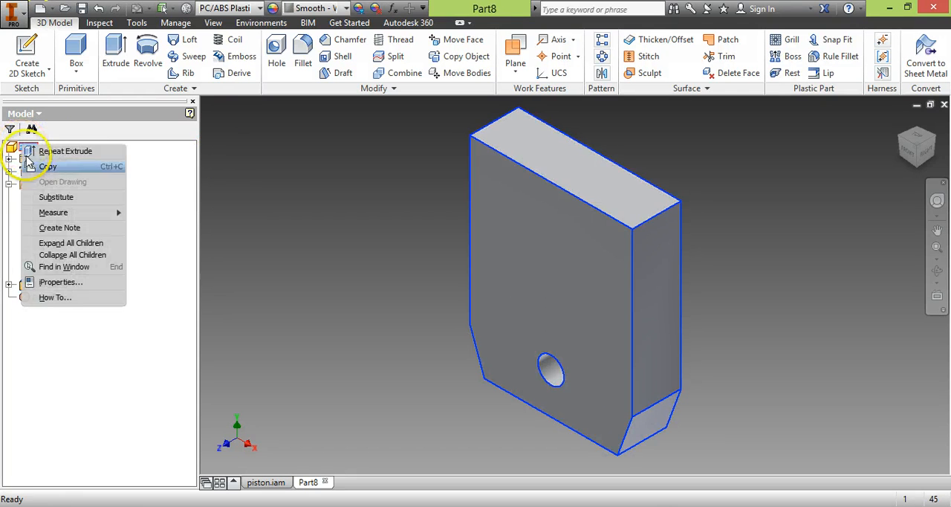
left_click(285, 223)
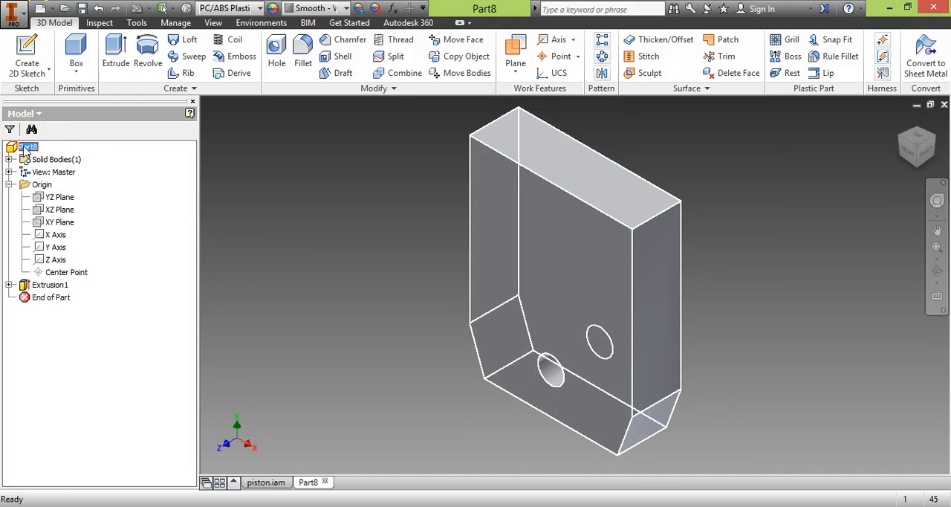
- Update and examine the part's physical properties, such as mass, area and volume, in its iProperties, keeping PC/ABS Plastic as material
right_click(25, 149)
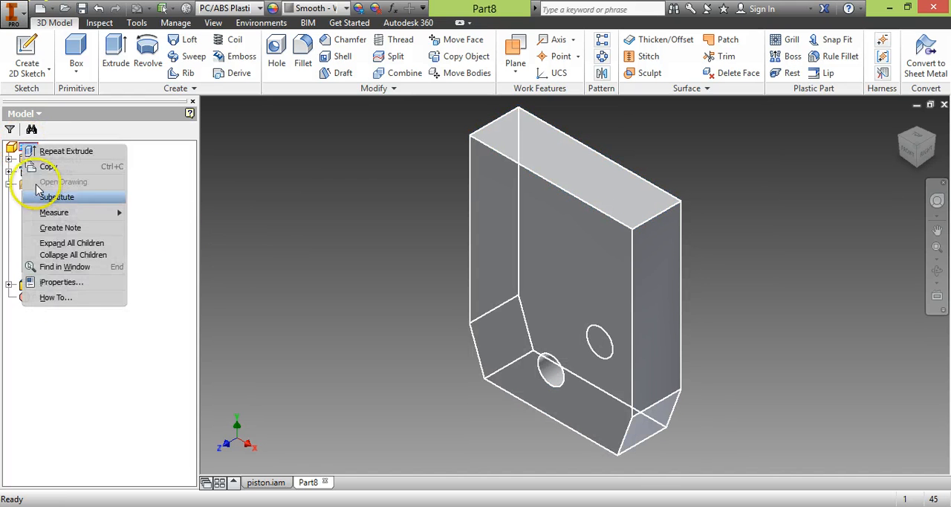
left_click(70, 286)
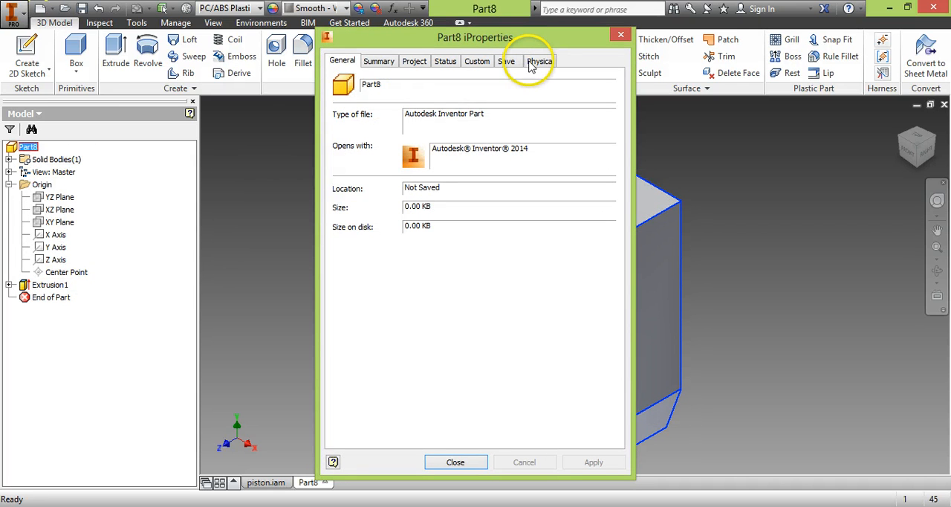
left_click(536, 63)
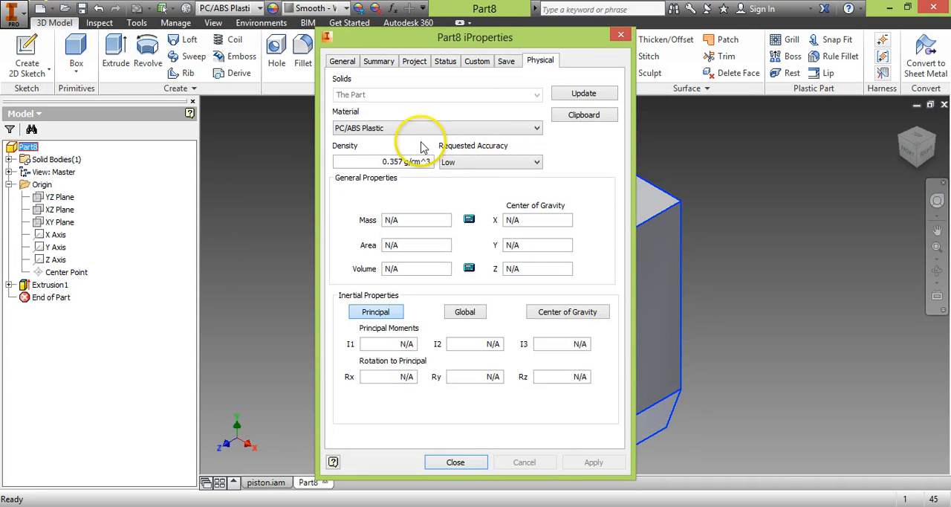
left_click(396, 128)
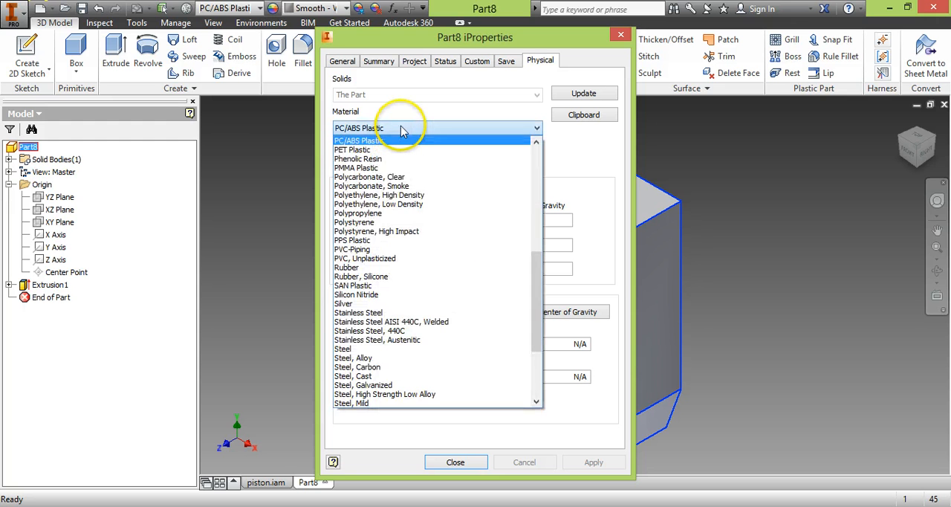
left_click(401, 130)
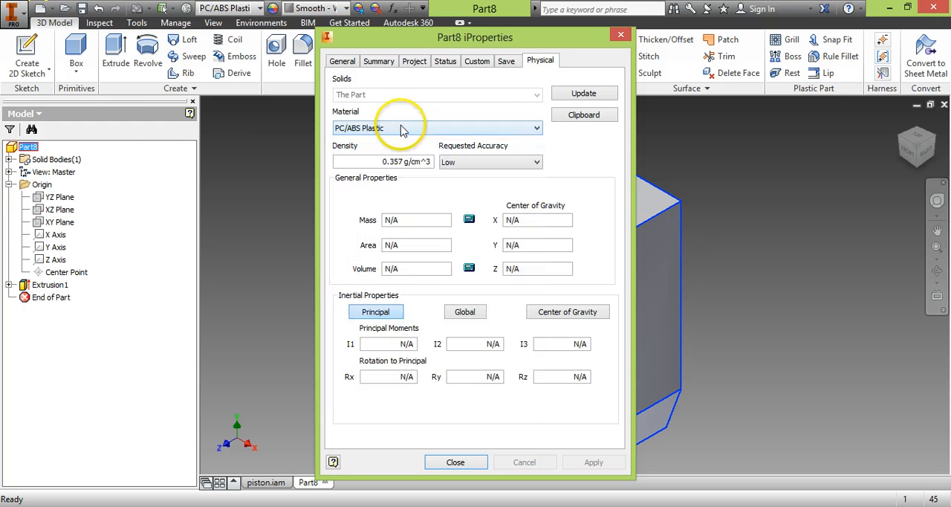
left_click(574, 96)
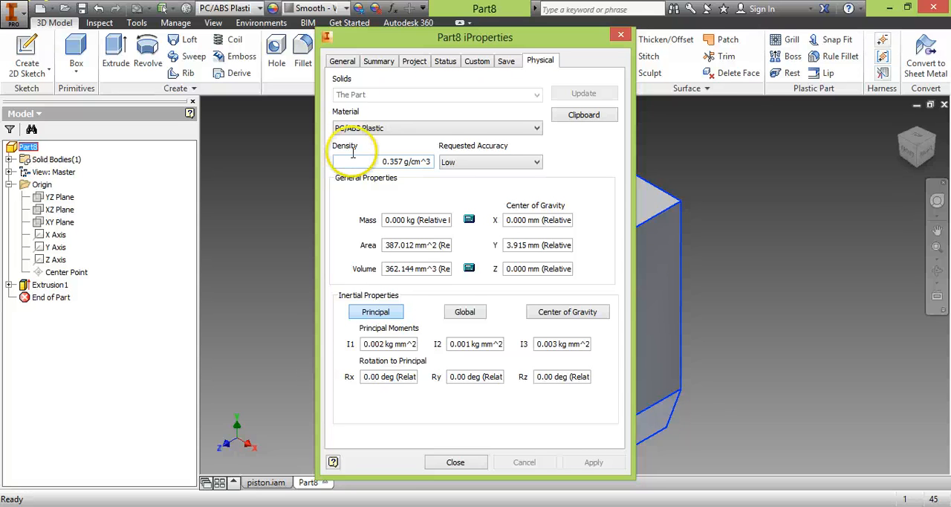
left_click(455, 461)
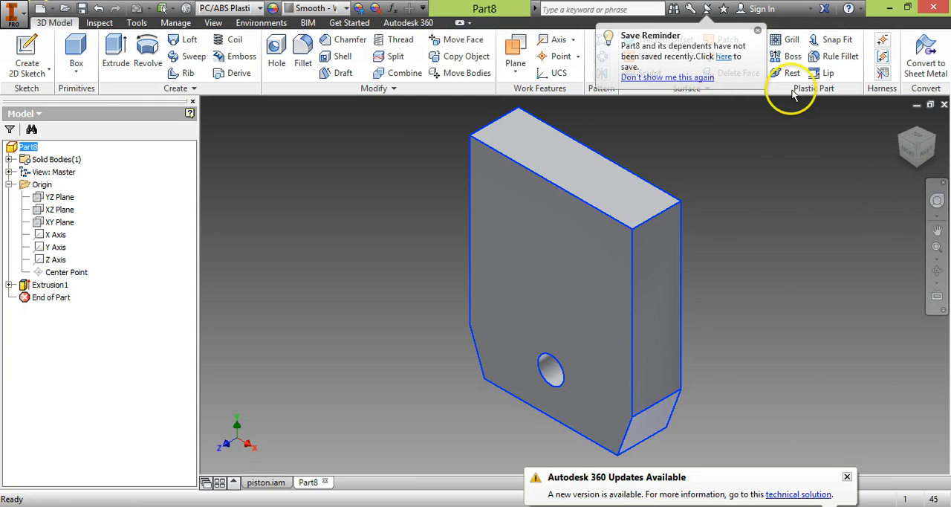
left_click(757, 32)
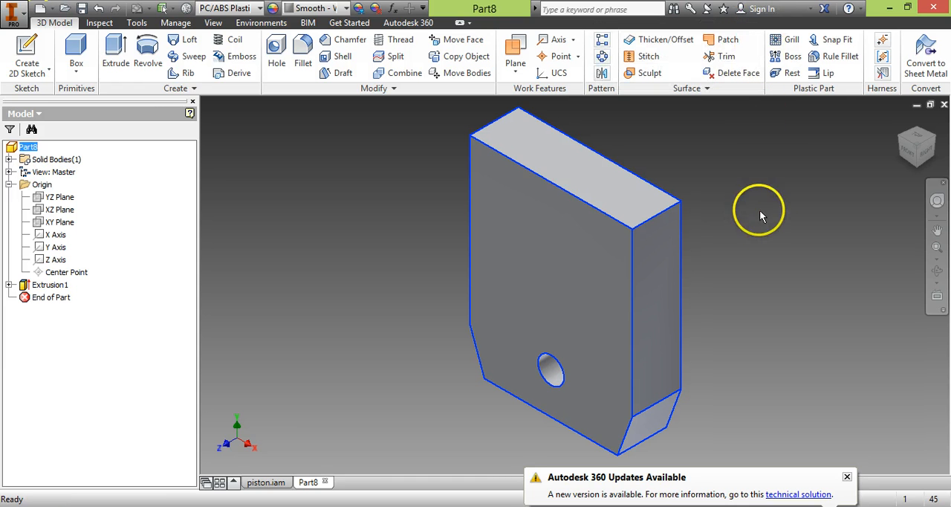